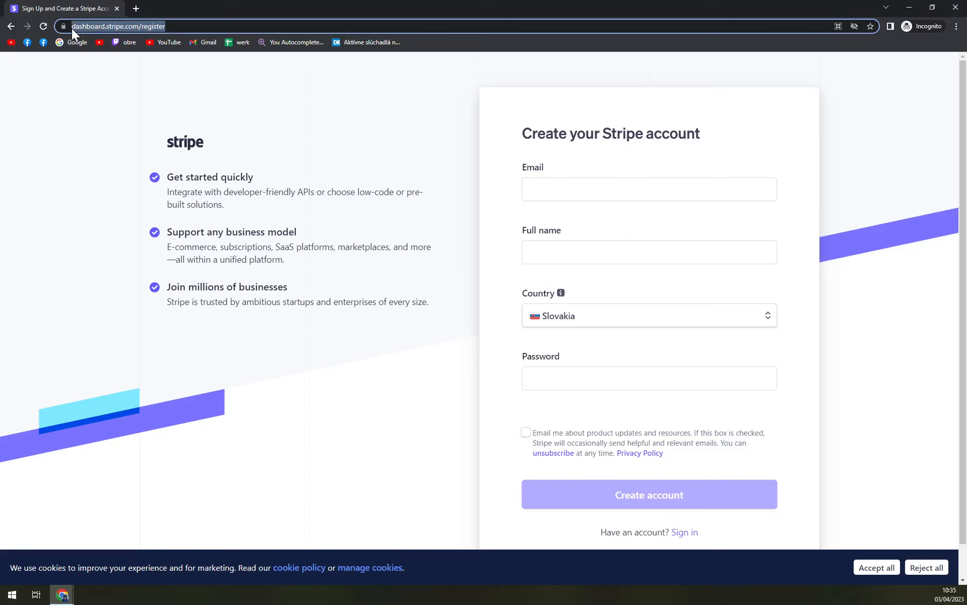
- Open stripe.com in the browser's address bar
text(spri)
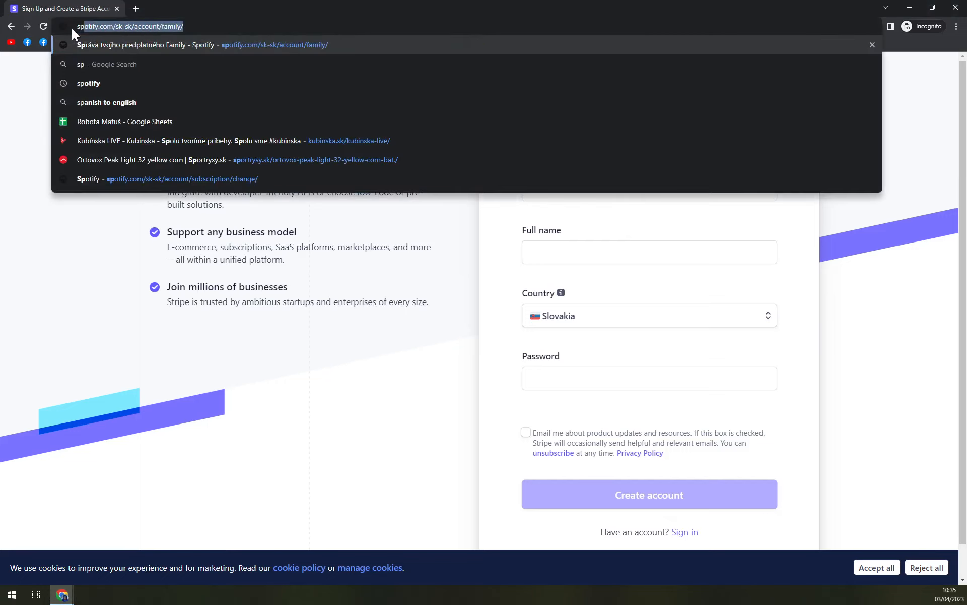
key(BackSpace)
key(BackSpace)
key(BackSpace)
text(tripe.com)
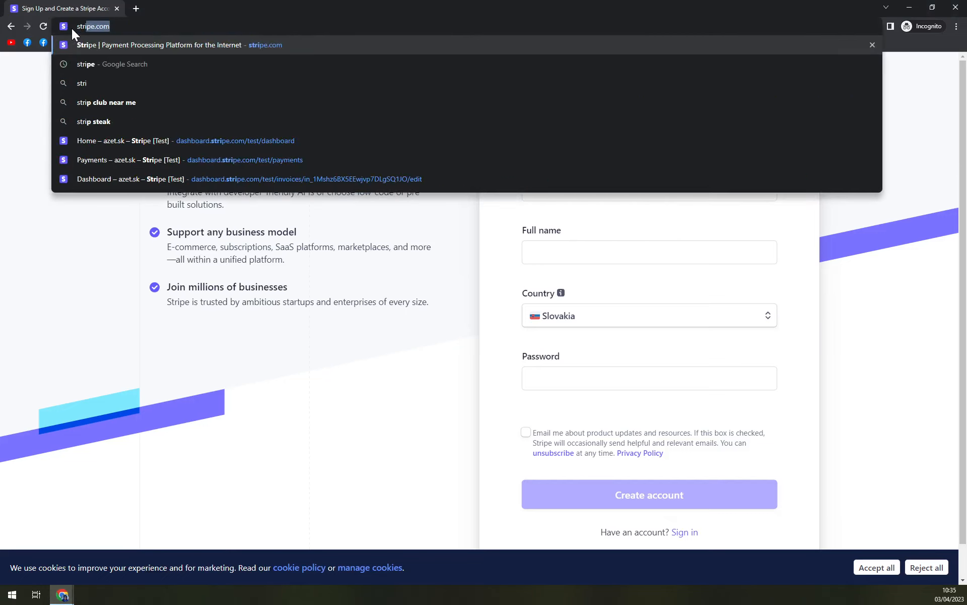
key(Return)
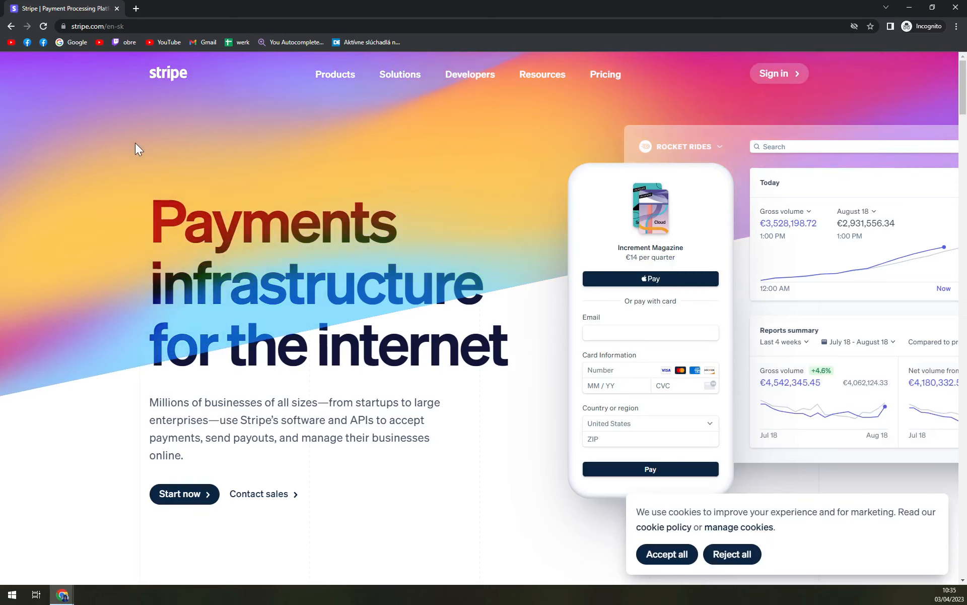
- Accept all cookies on the Stripe homepage
scroll(464, 339, down, 5)
scroll(465, 389, up, 5)
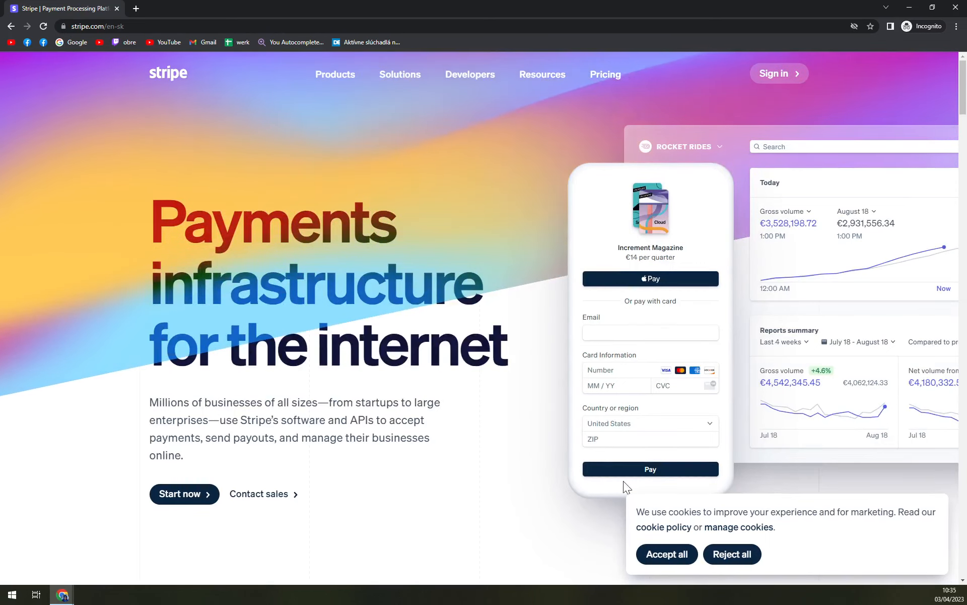
click(674, 556)
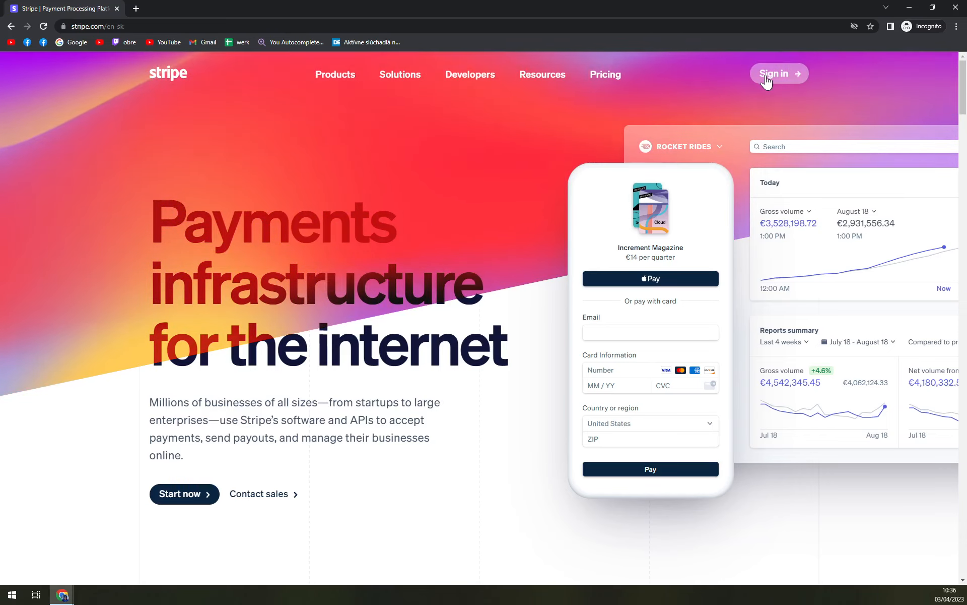
- Go through the sign-in page to the Stripe account sign-up form
click(792, 85)
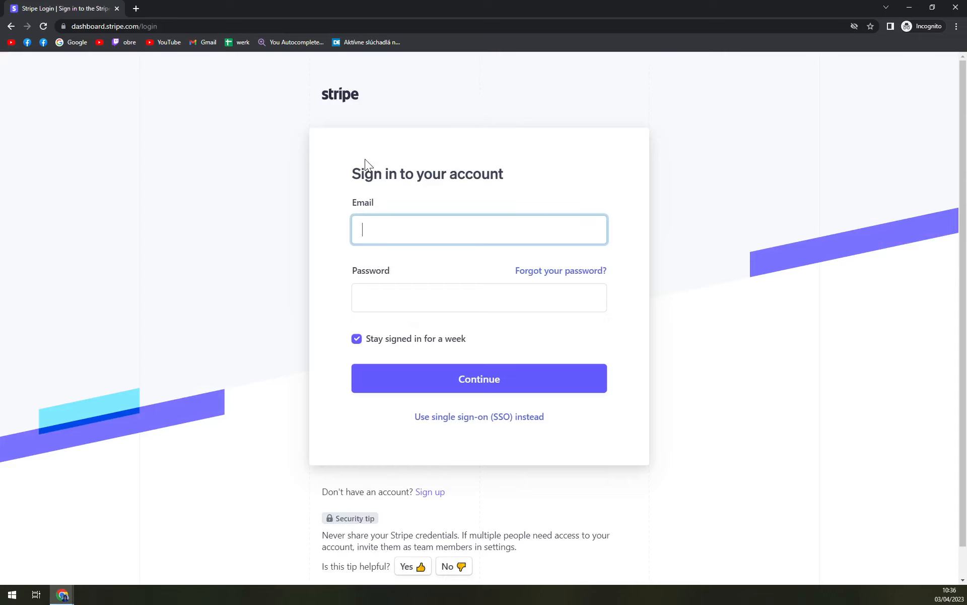
scroll(488, 322, down, 1)
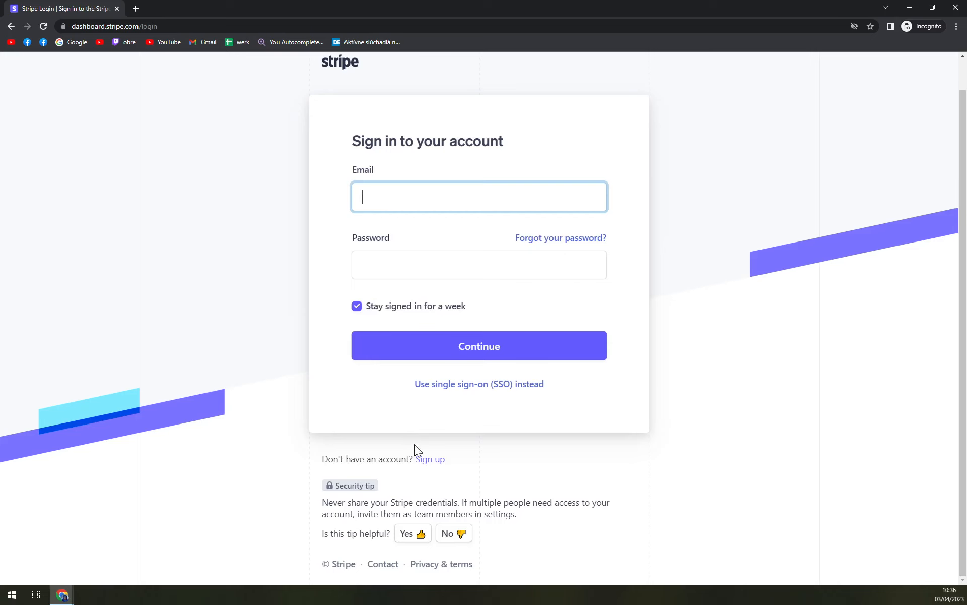
click(430, 459)
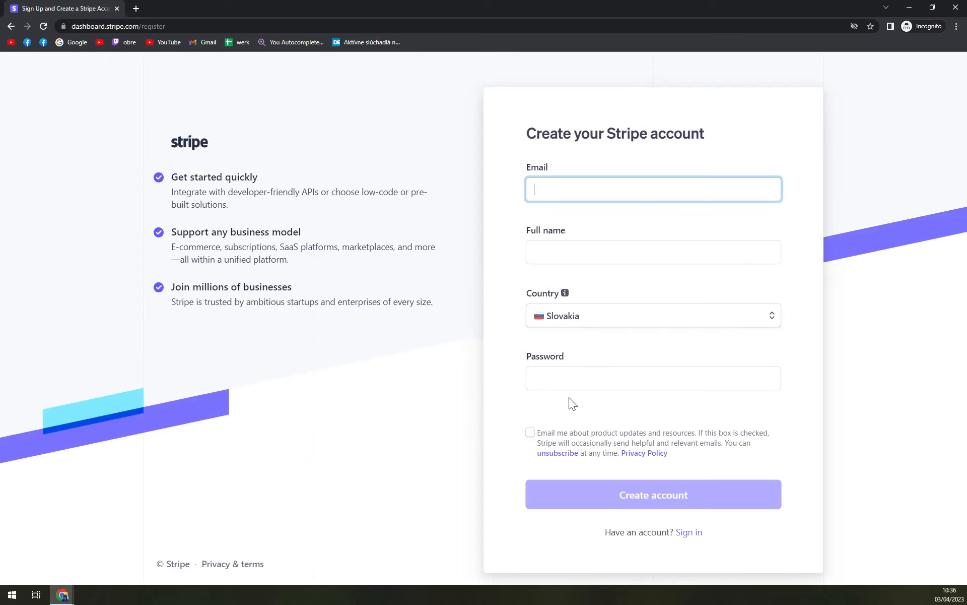
- Browse the list of supported countries in the sign-up form's country selector
click(575, 317)
scroll(595, 403, down, 5)
scroll(600, 420, down, 10)
scroll(616, 421, up, 8)
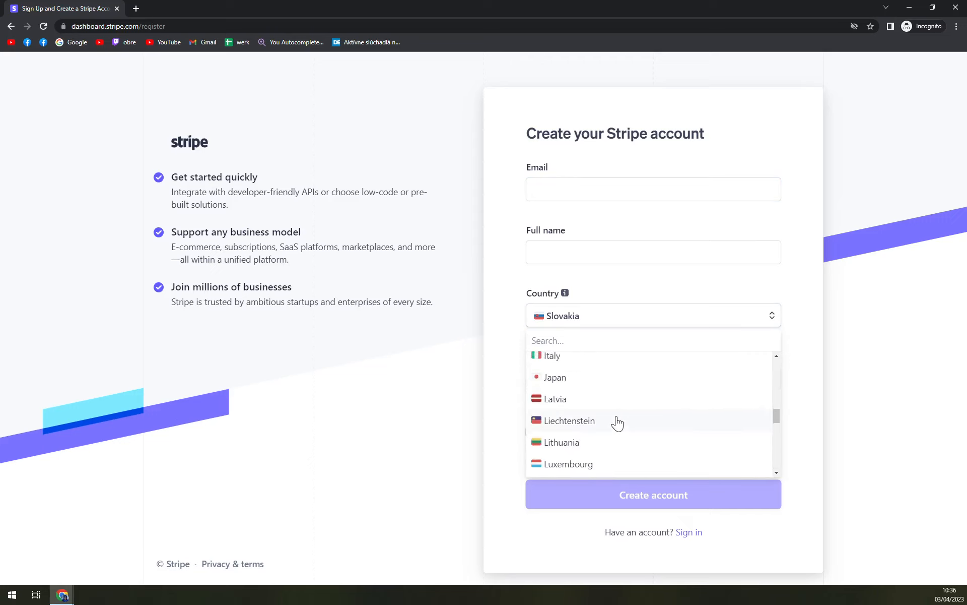
scroll(616, 421, up, 9)
scroll(618, 422, down, 14)
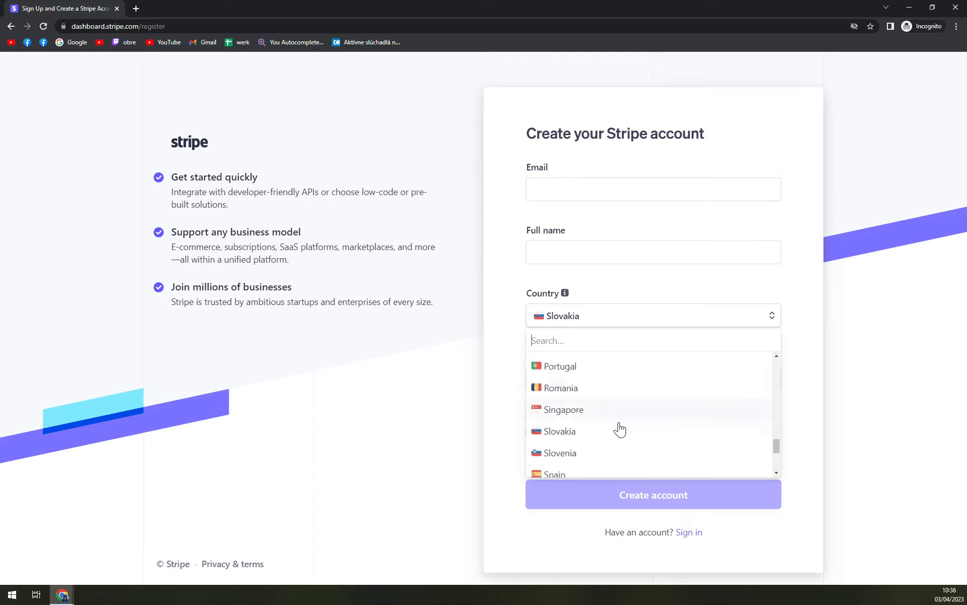
scroll(620, 430, down, 3)
click(460, 411)
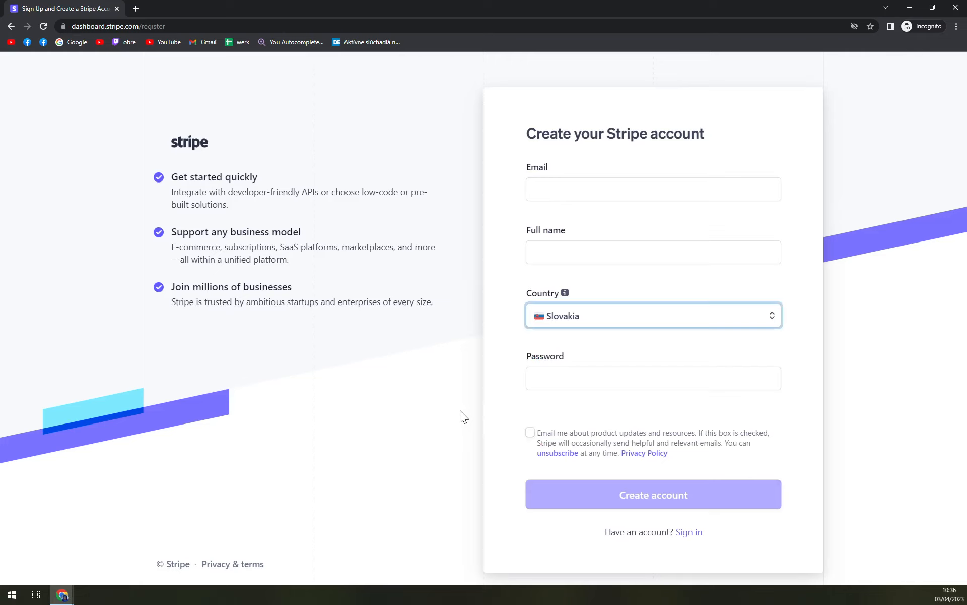
click(602, 323)
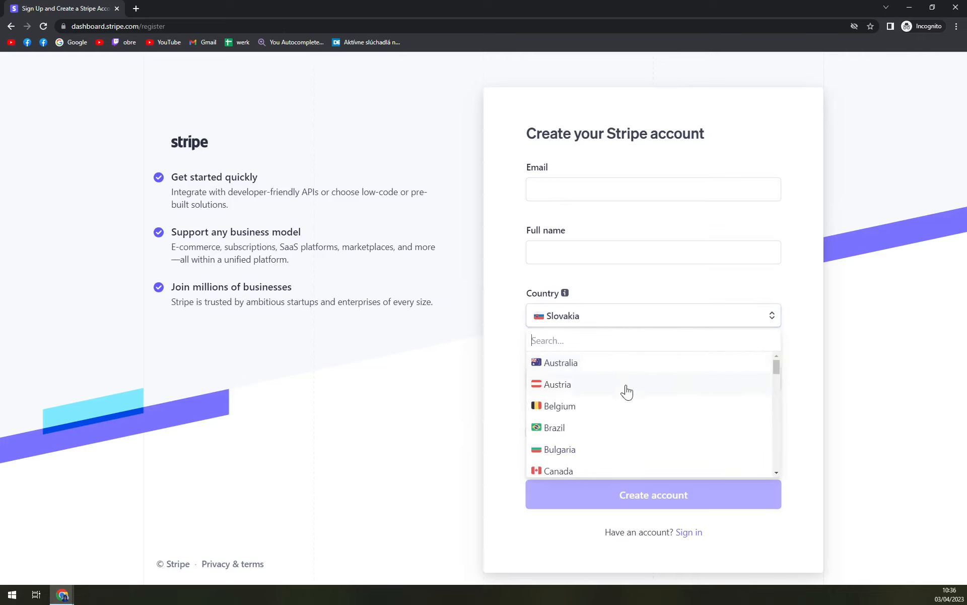
scroll(642, 415, down, 1)
scroll(641, 414, down, 2)
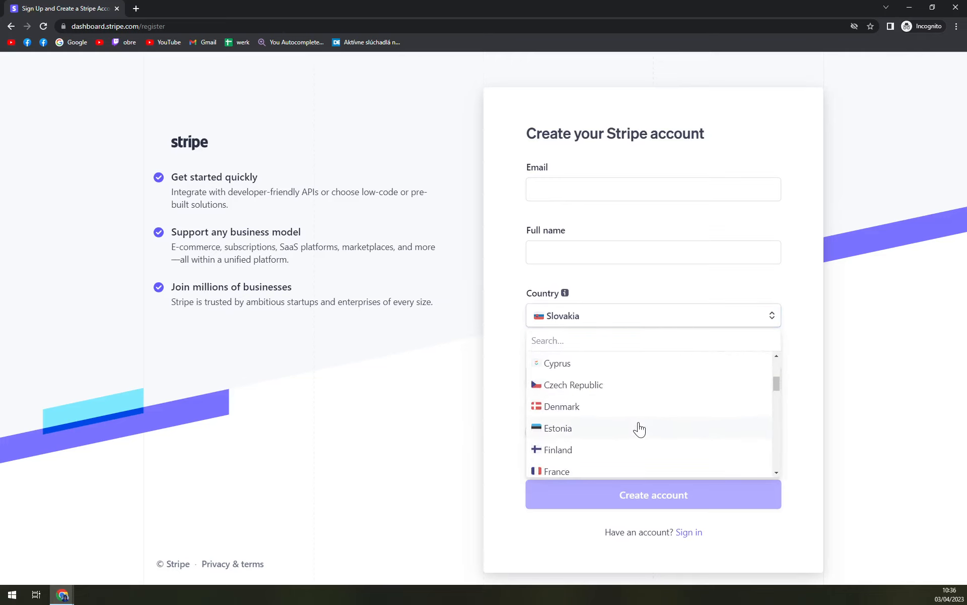
scroll(638, 430, down, 4)
scroll(620, 433, down, 2)
scroll(618, 437, down, 1)
click(397, 434)
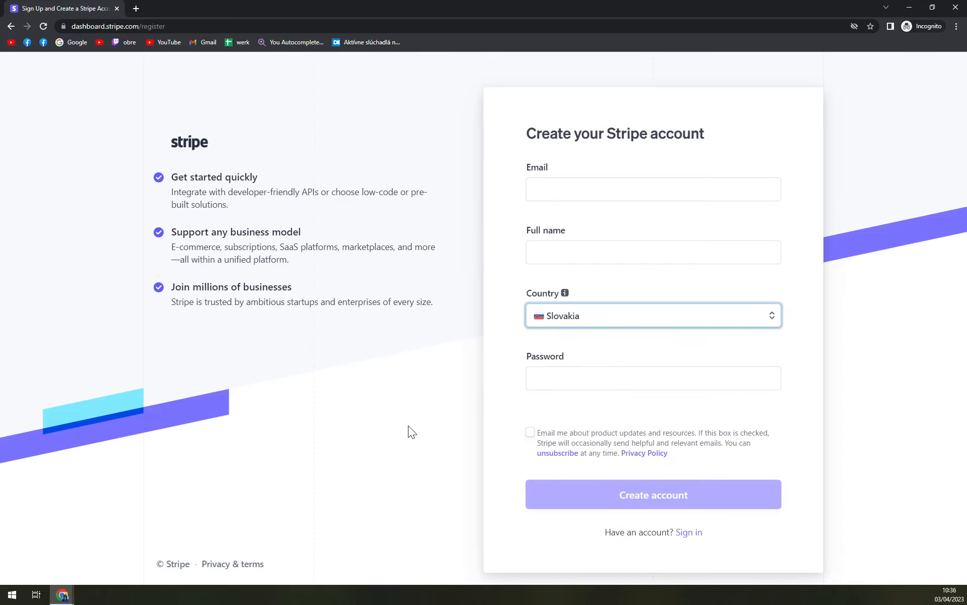
key(Tab)
click(469, 384)
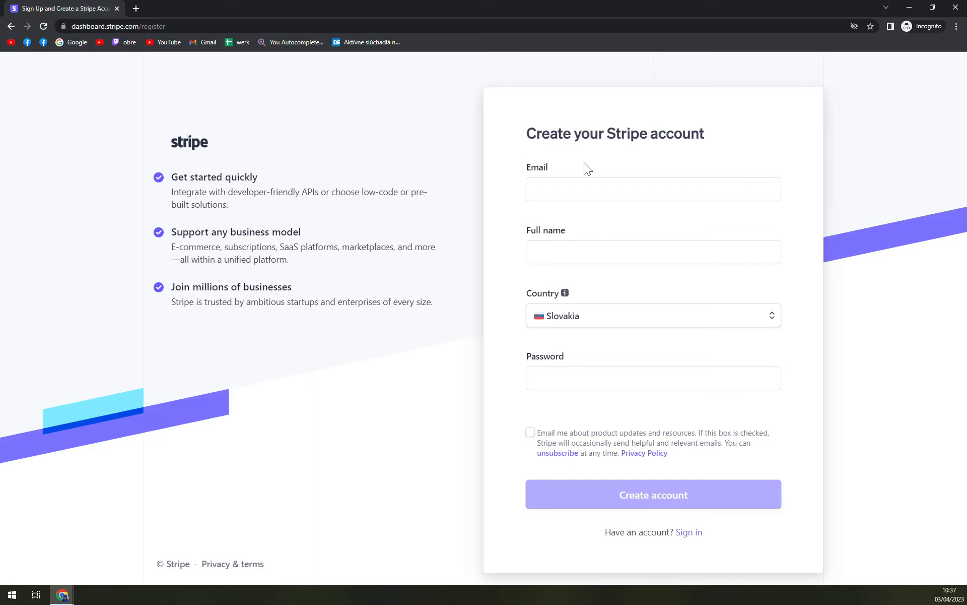
- Switch to the other browser window with the Stripe test dashboard and open its Home page
mouse_move(62, 594)
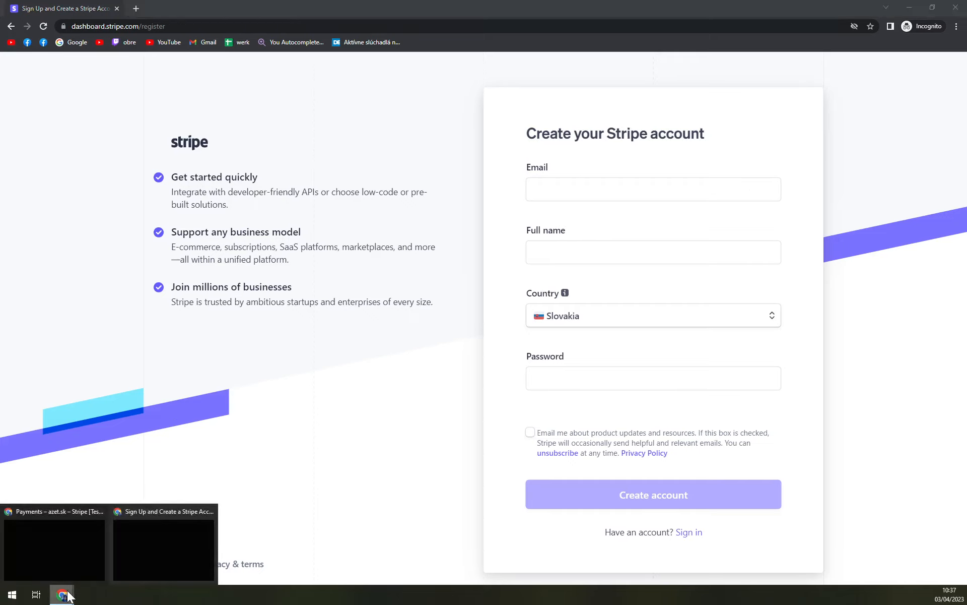
click(72, 529)
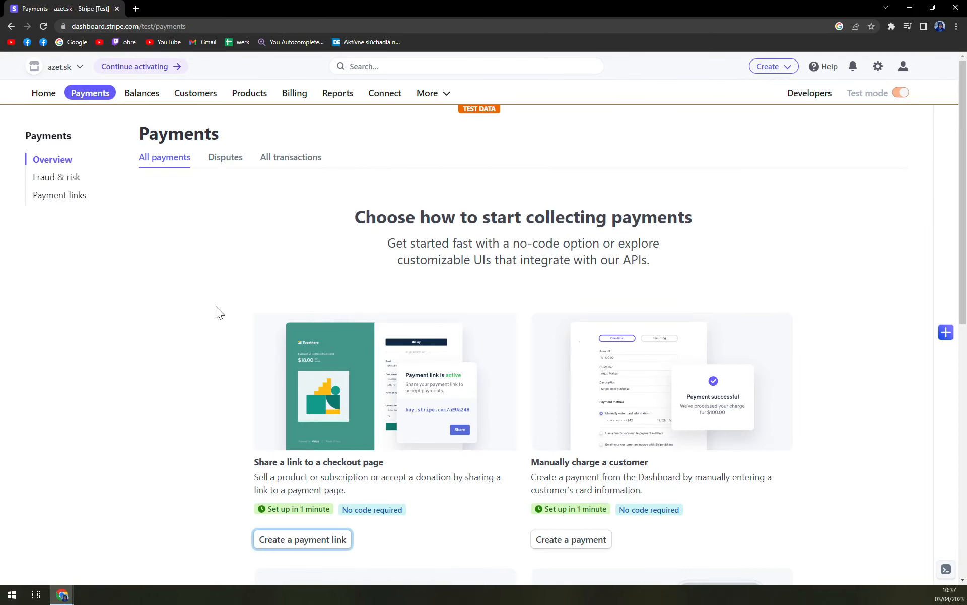
click(41, 93)
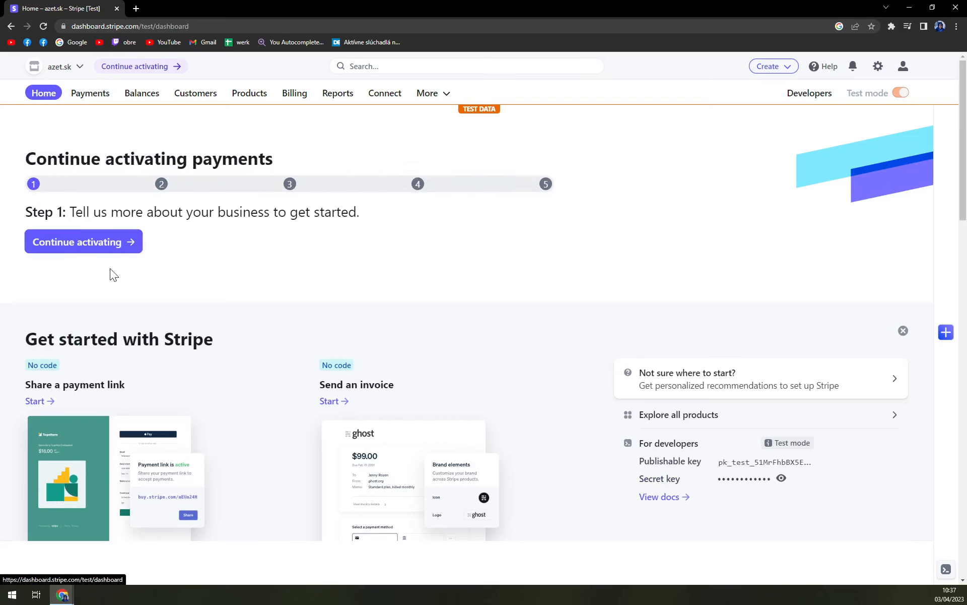
- Continue activating payments and jump to the bank details section
click(79, 250)
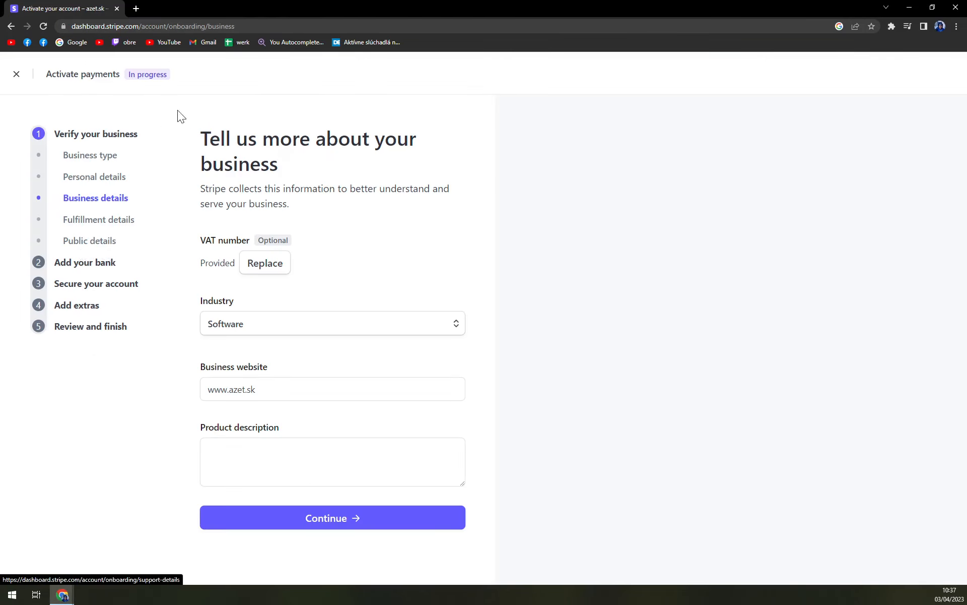
click(100, 263)
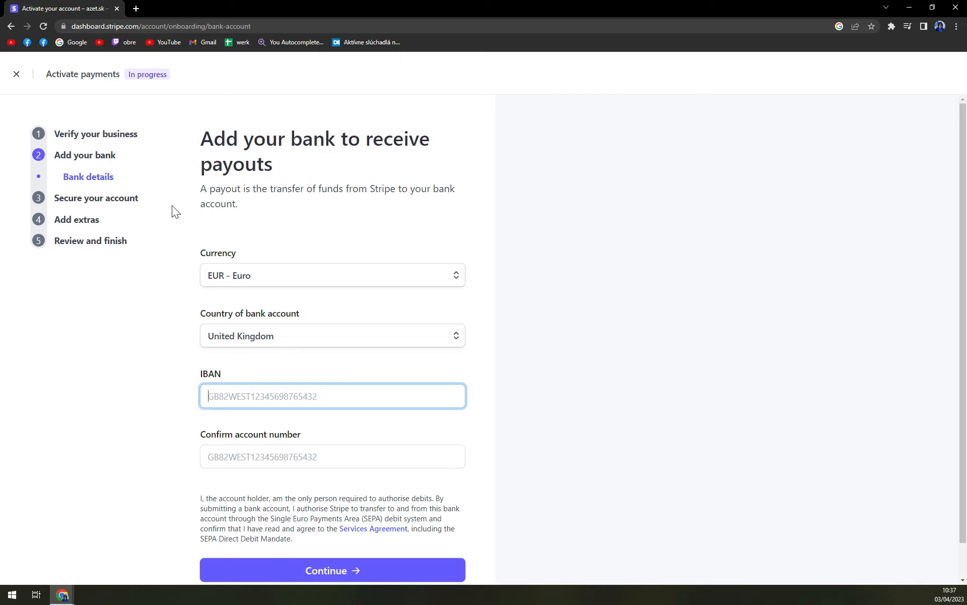
- Set the bank account country to Slovakia
click(282, 339)
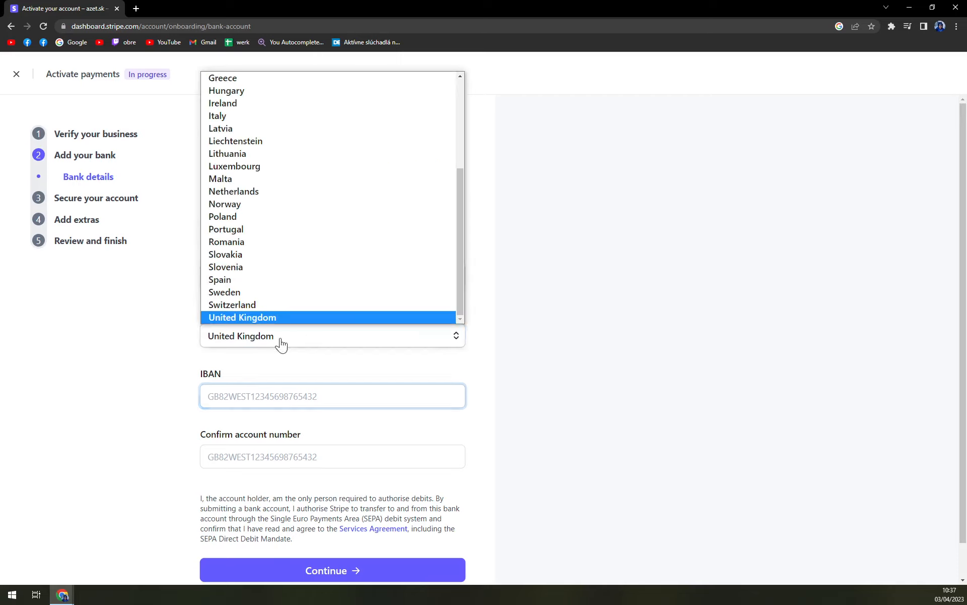
click(249, 246)
click(234, 337)
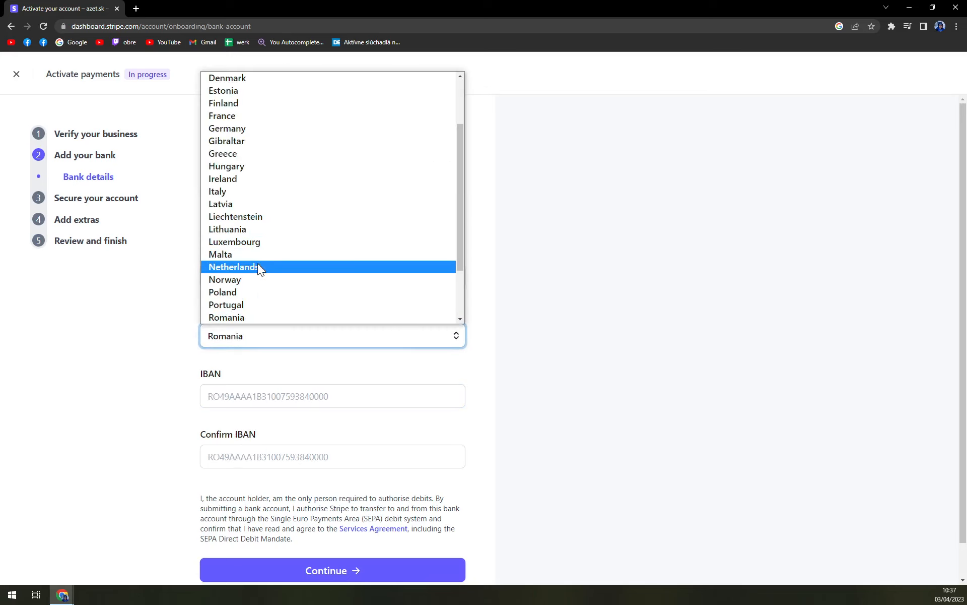
scroll(241, 299, down, 2)
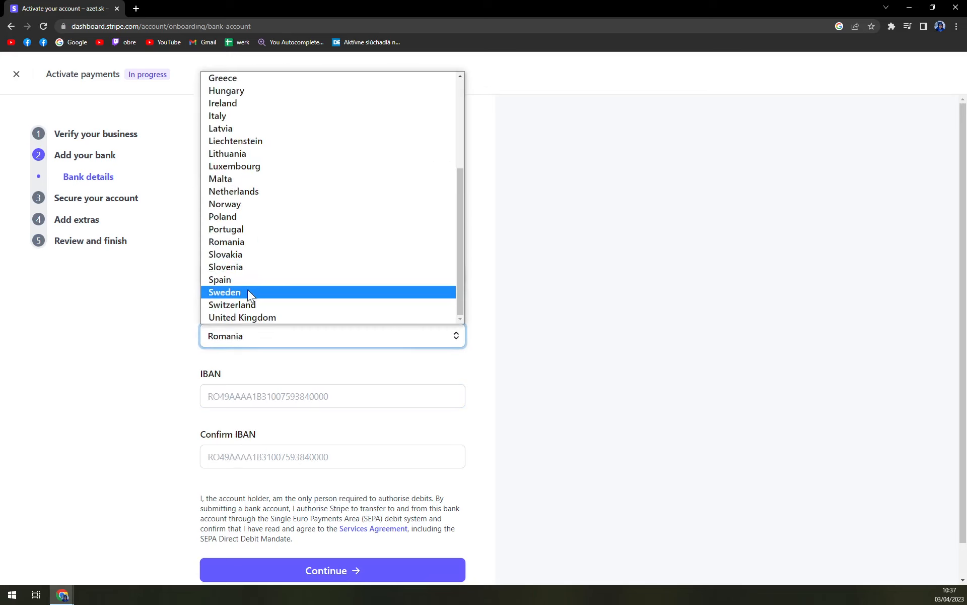
click(230, 255)
click(165, 347)
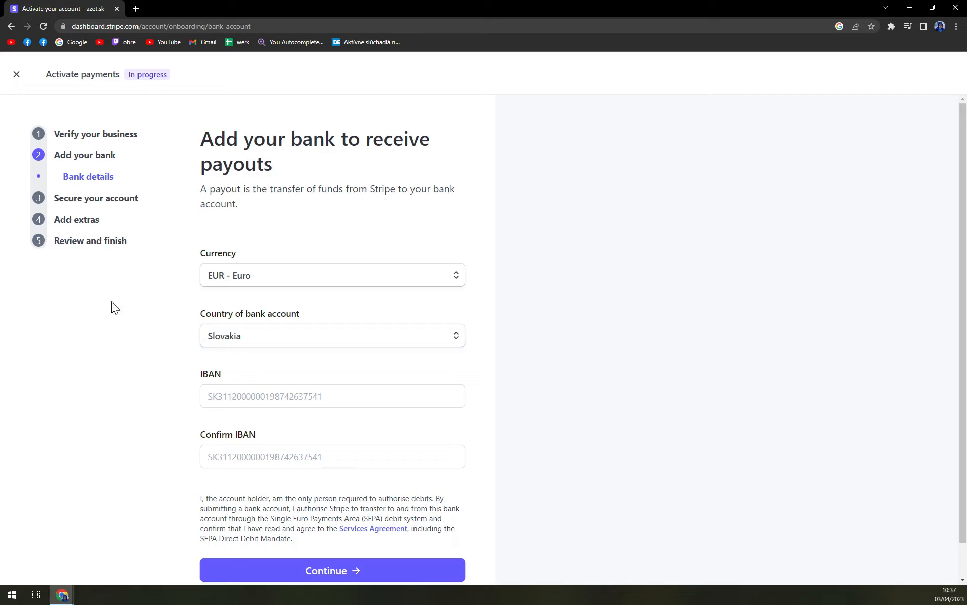
- Leave the activation flow and open the Payment links page from the products menu
click(16, 80)
click(532, 83)
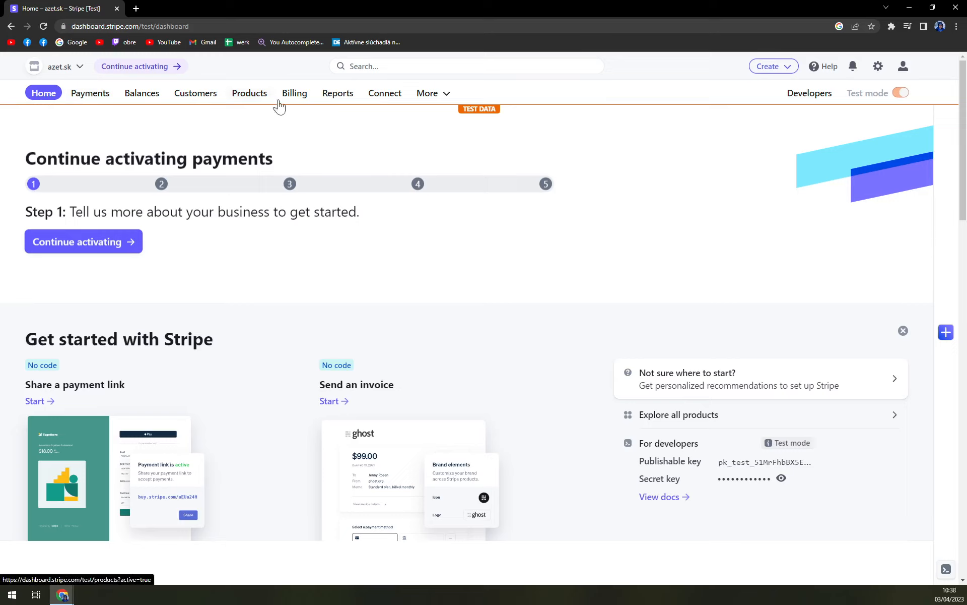
click(432, 99)
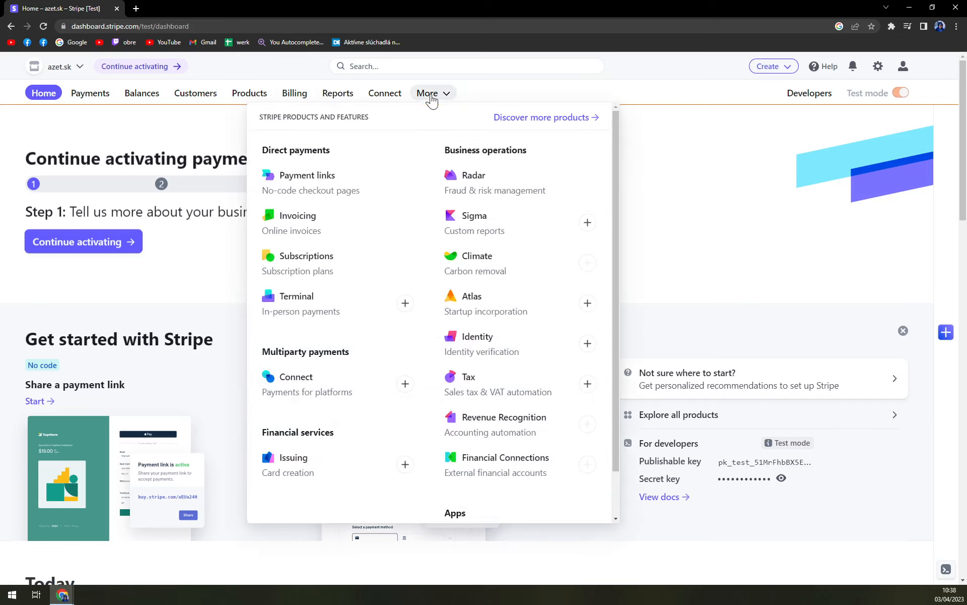
click(328, 189)
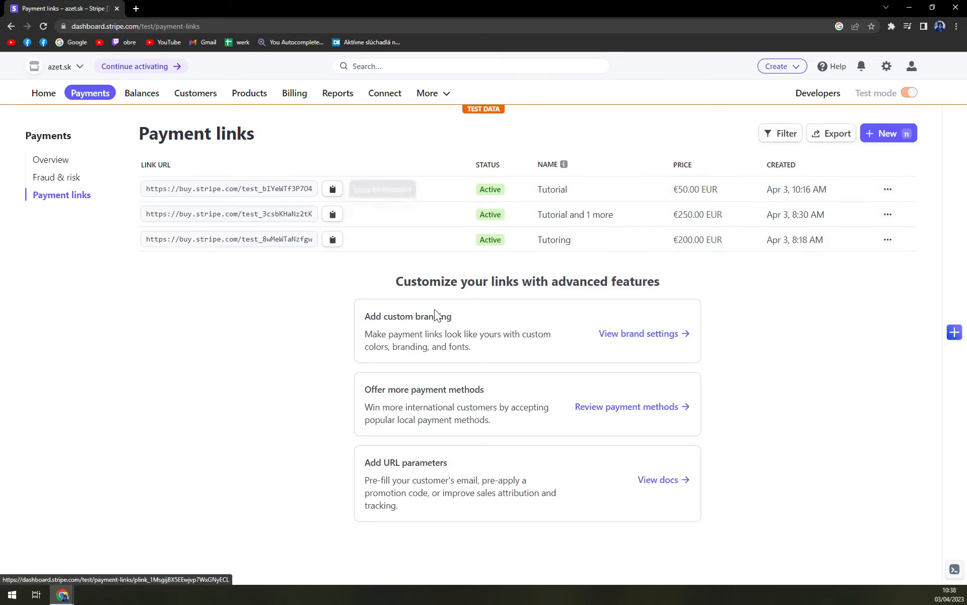
- Start a new payment link with the type Customers choose what to pay
click(887, 135)
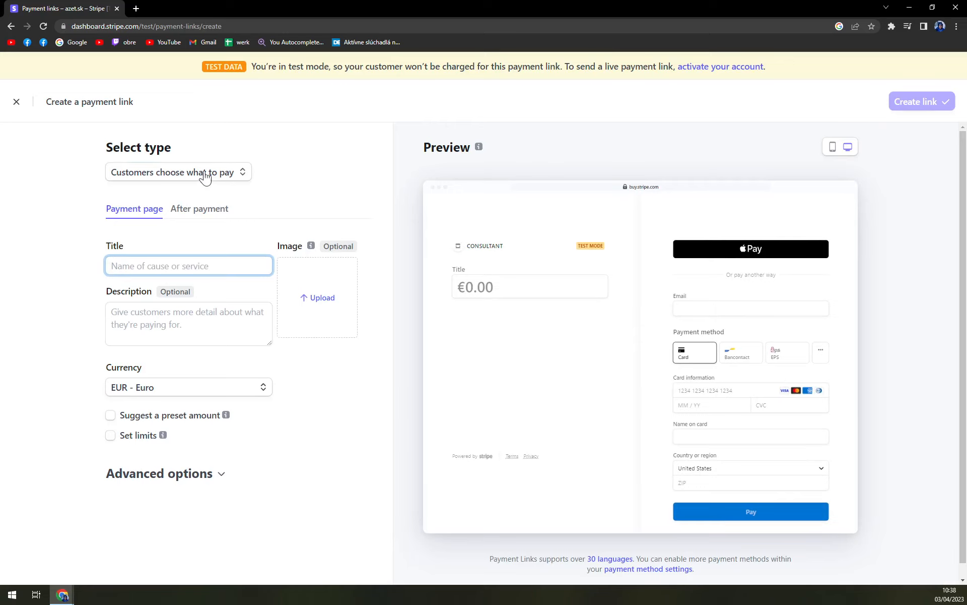
click(225, 172)
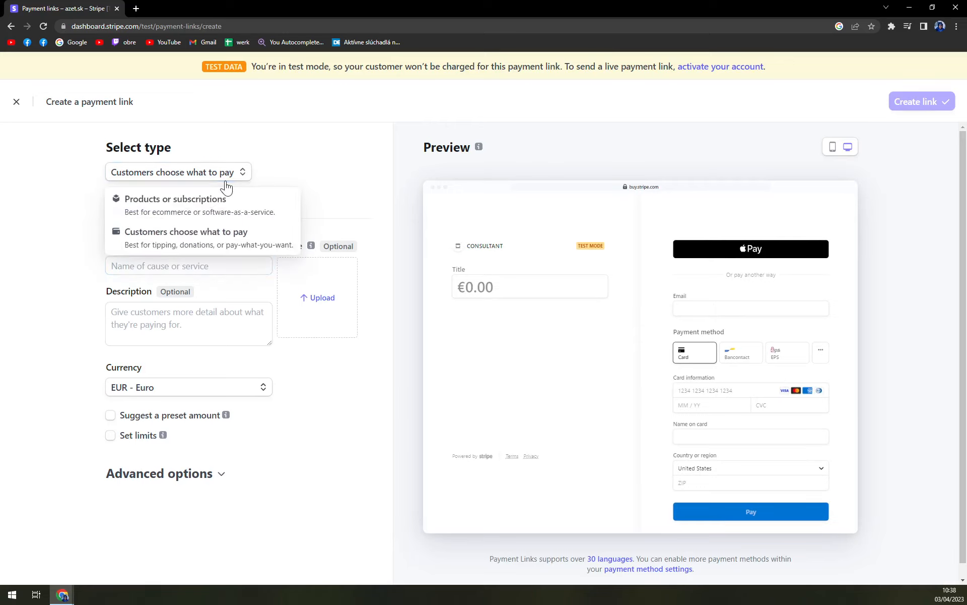
click(202, 216)
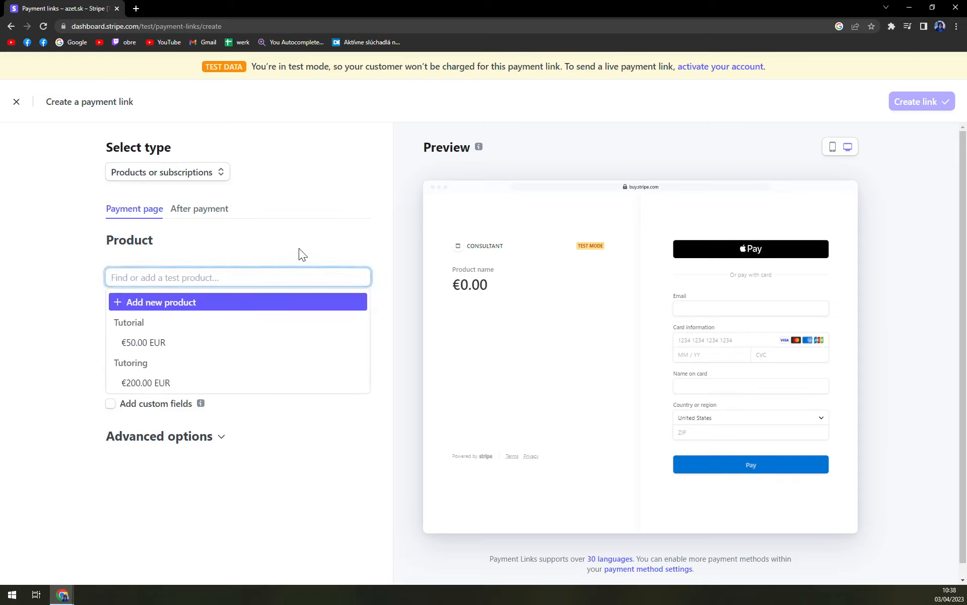
click(166, 180)
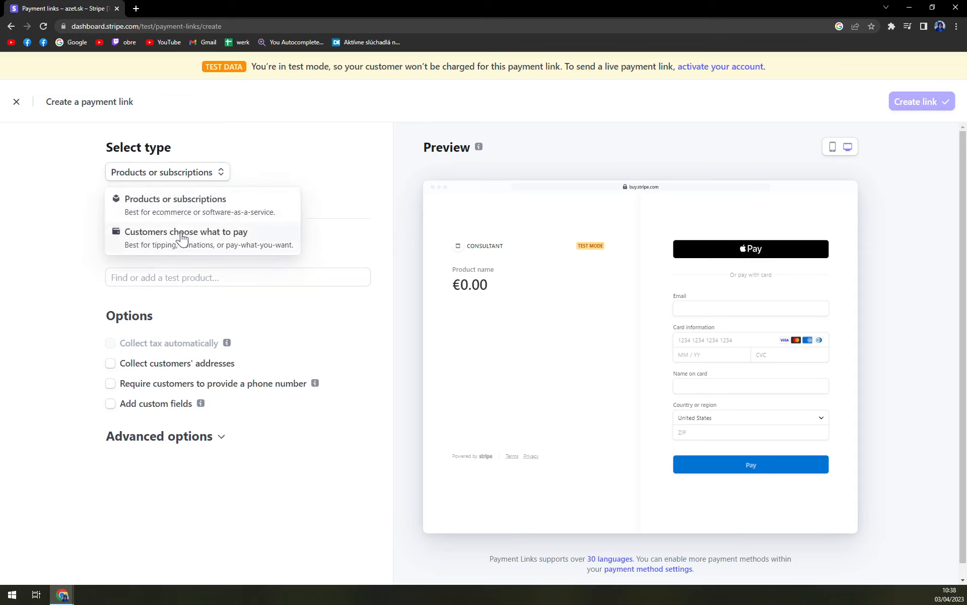
click(188, 240)
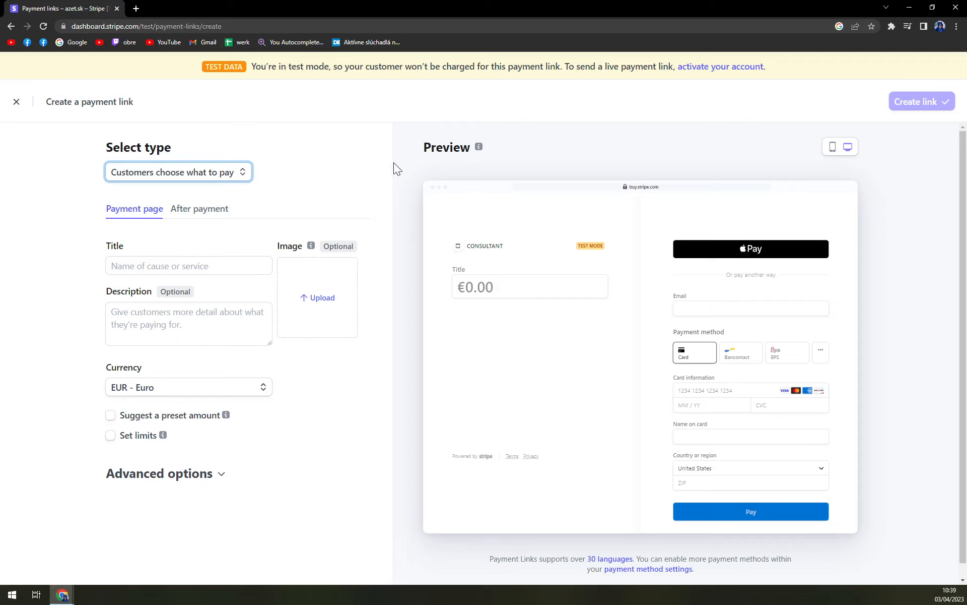
- Enter the payment page title "Money for Animal Shelter in Ružomberok"
click(222, 266)
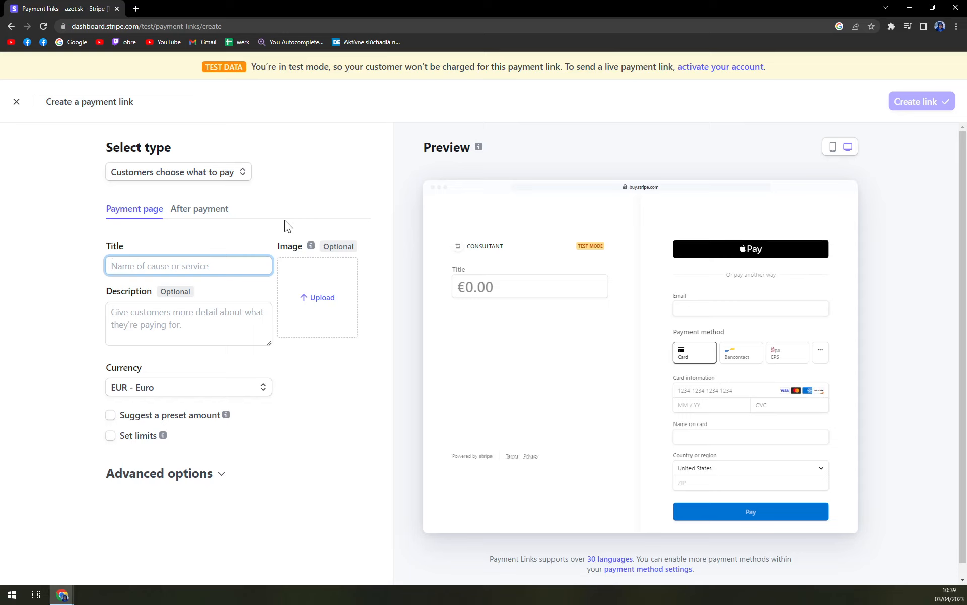
text(Money F)
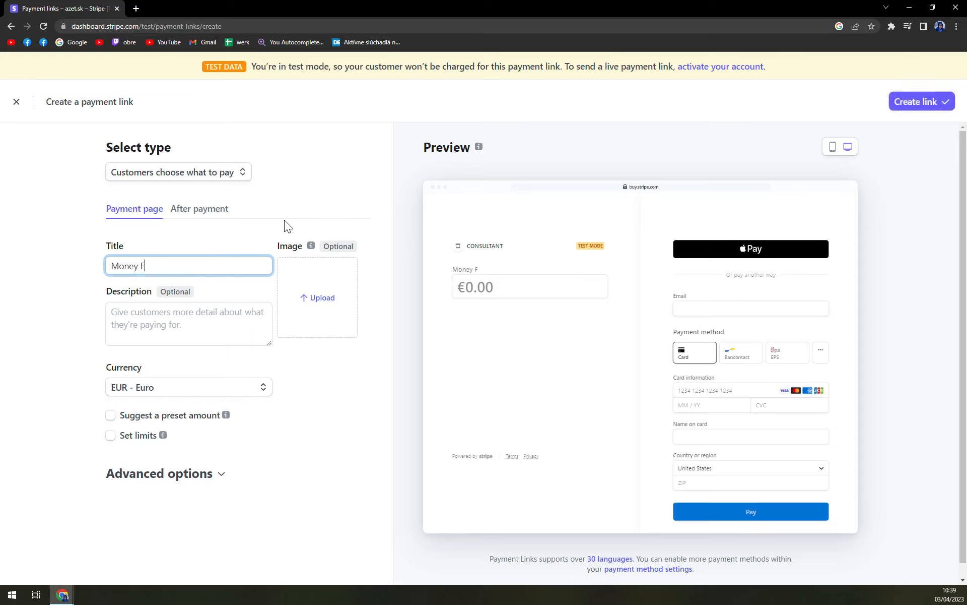
key(BackSpace)
text(for Shelter in Ru)
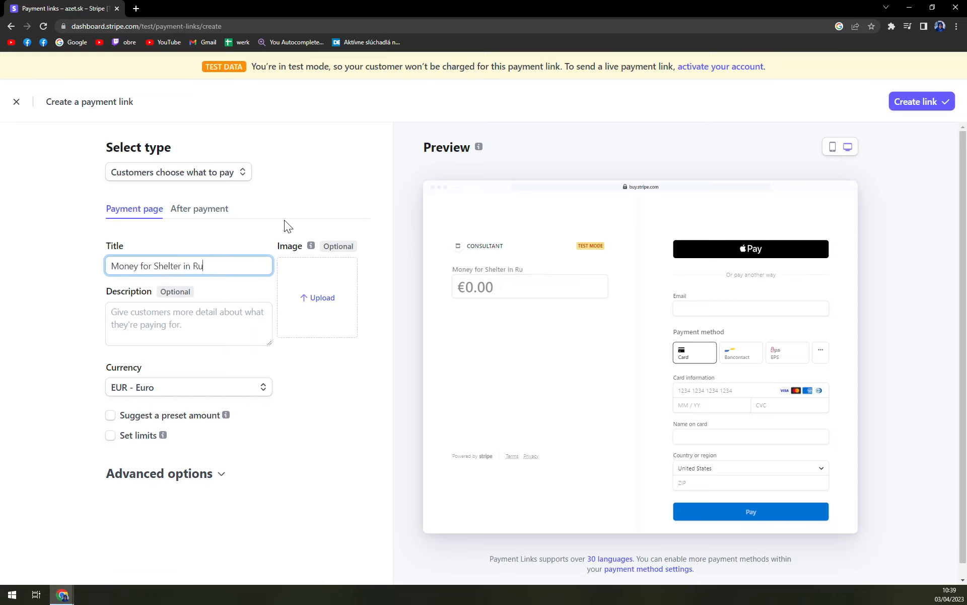
key(BackSpace)
key(BackSpace)
key(BackSpace)
key(BackSpace)
key(BackSpace)
key(BackSpace)
key(BackSpace)
key(BackSpace)
key(BackSpace)
key(BackSpace)
key(BackSpace)
key(BackSpace)
key(BackSpace)
text(Animal Shelter in S)
key(BackSpace)
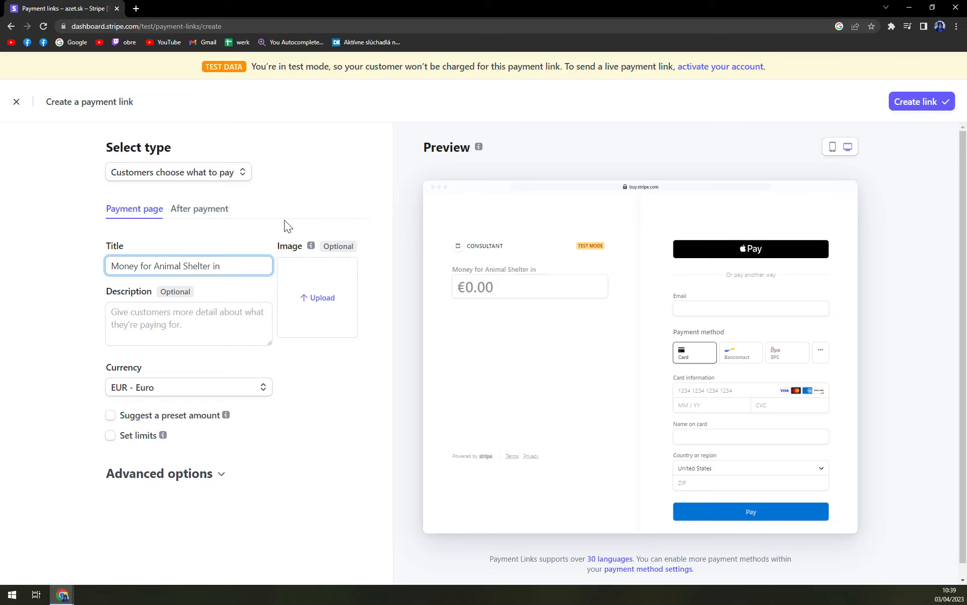
text(Ružomberok)
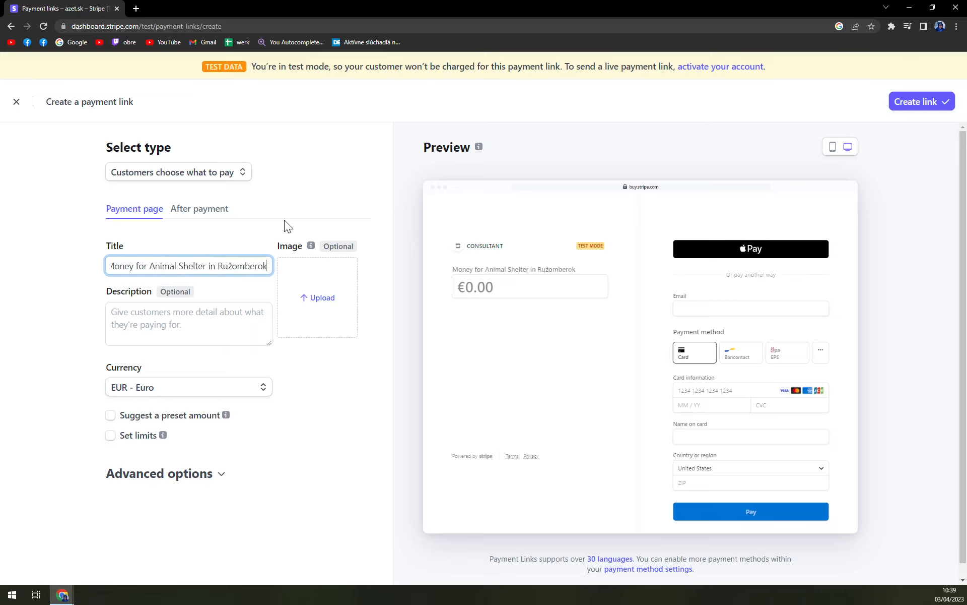
key(Tab)
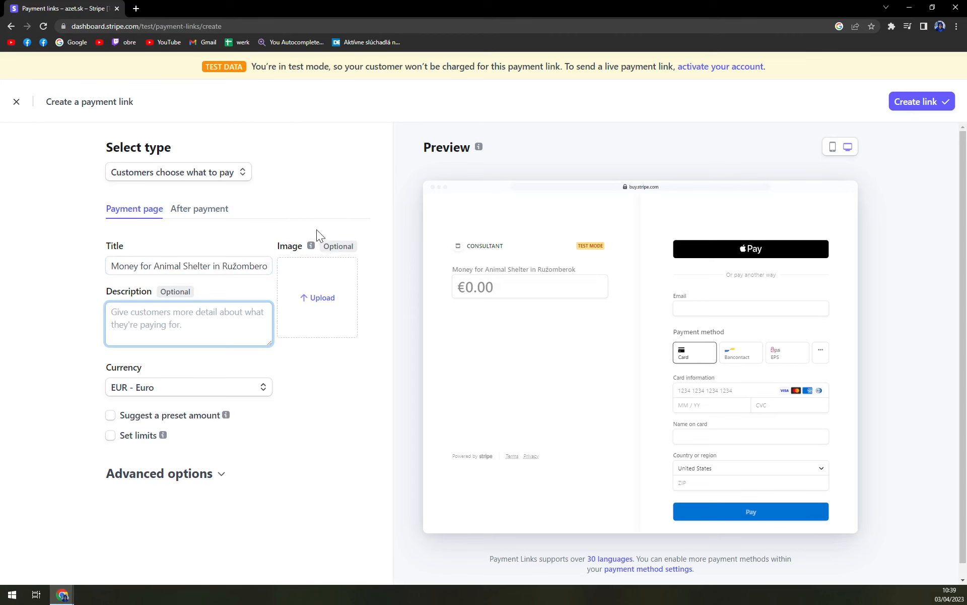
- Upload the wolf image "moonmoon" from the useless stuff folder as the payment page image
click(312, 289)
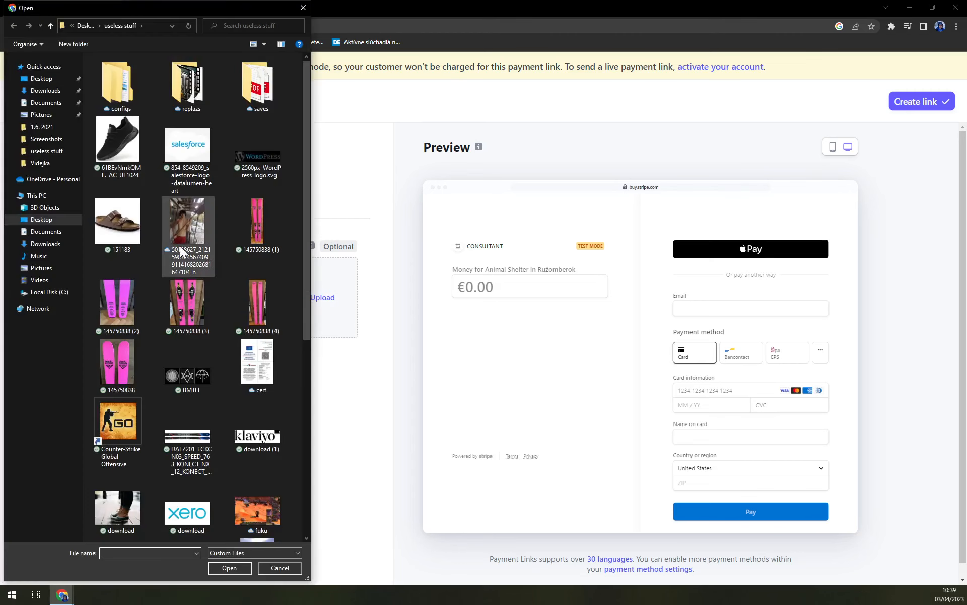
scroll(277, 331, down, 3)
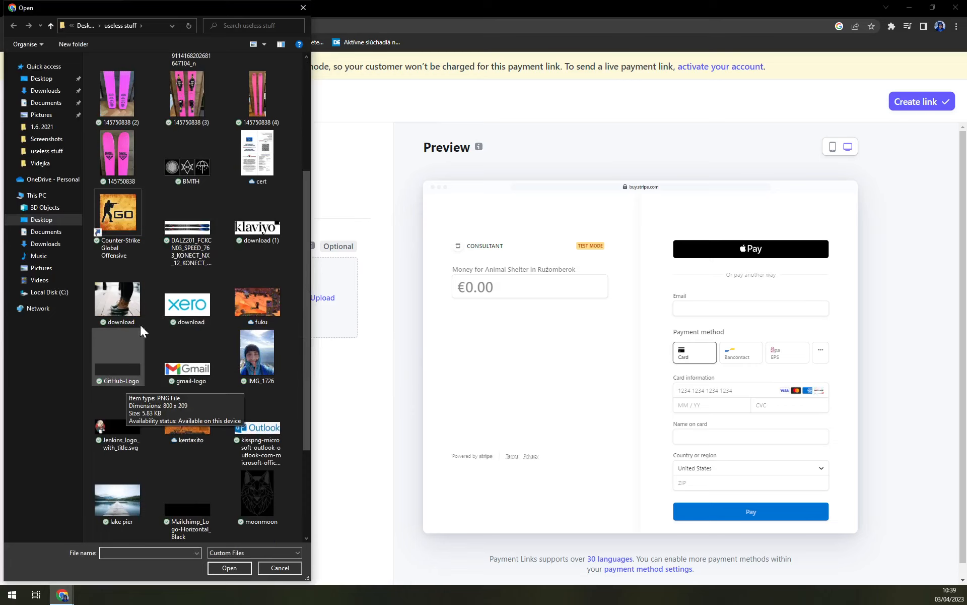
scroll(179, 379, down, 2)
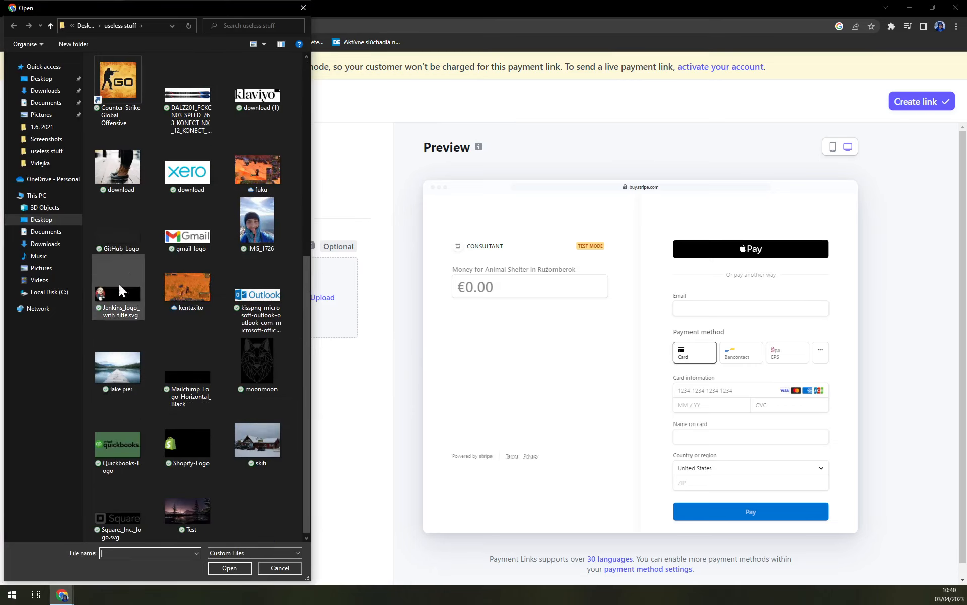
double_click(264, 367)
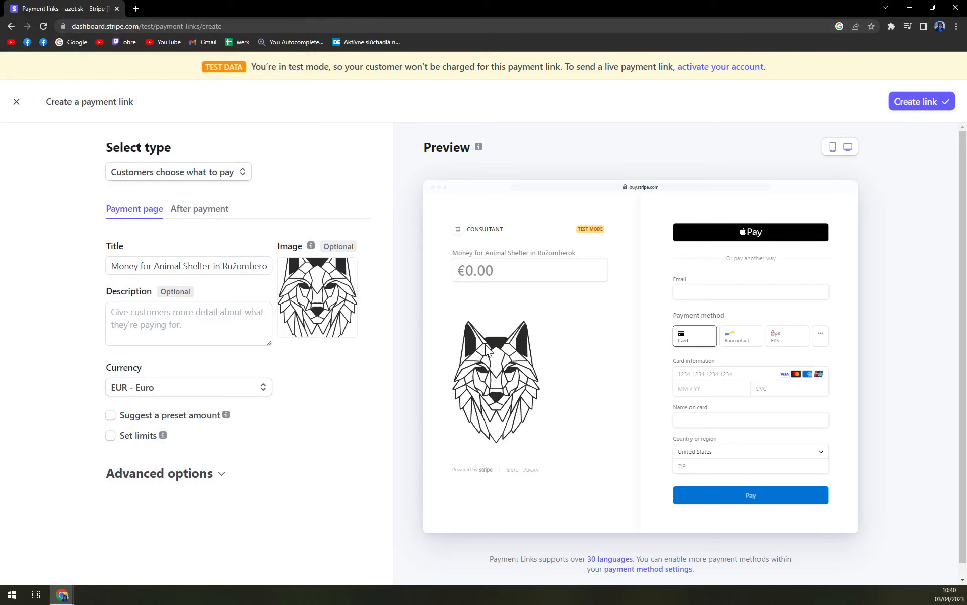
- Open the currency list and browse the available currencies
click(188, 324)
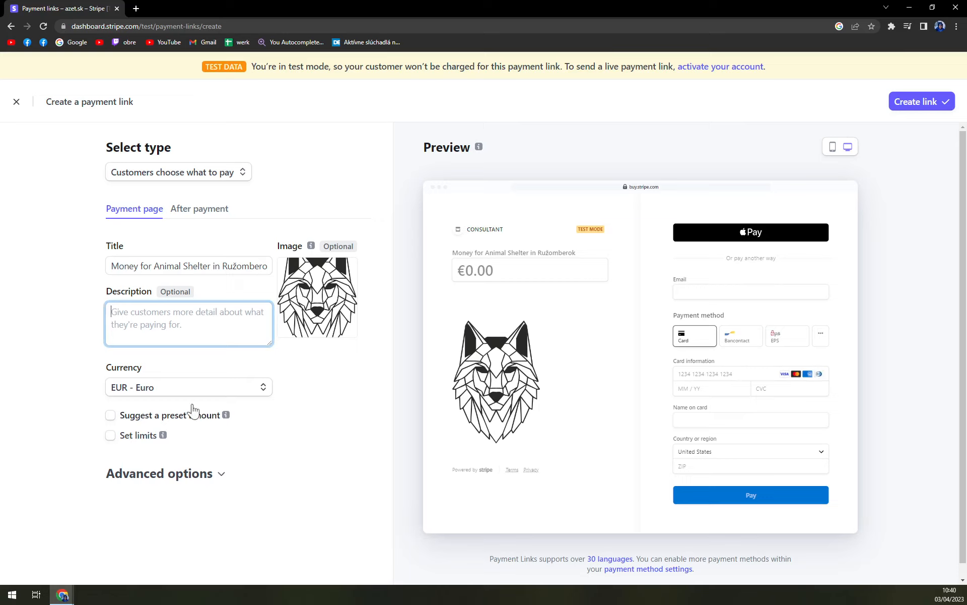
click(144, 265)
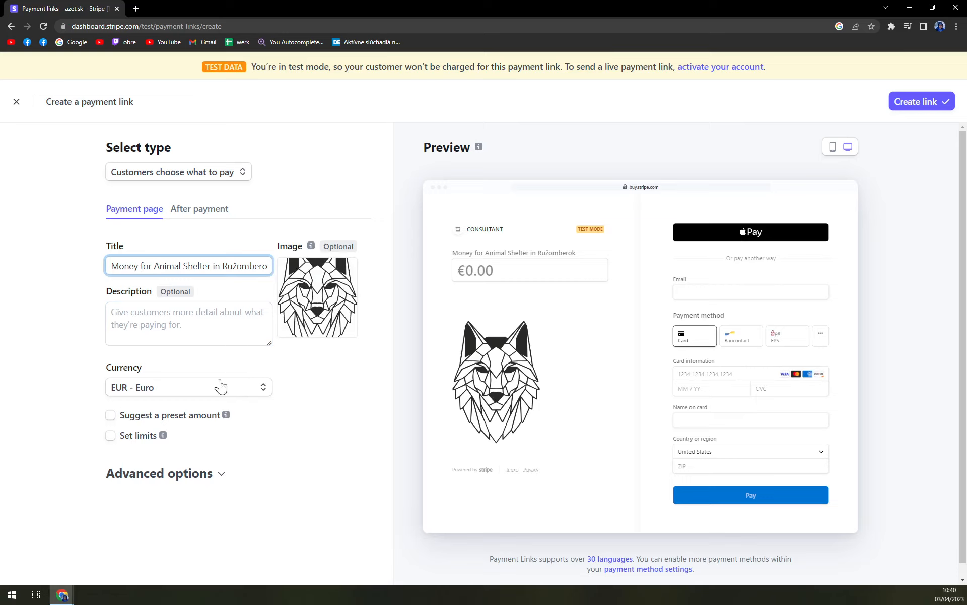
click(147, 391)
scroll(244, 456, down, 4)
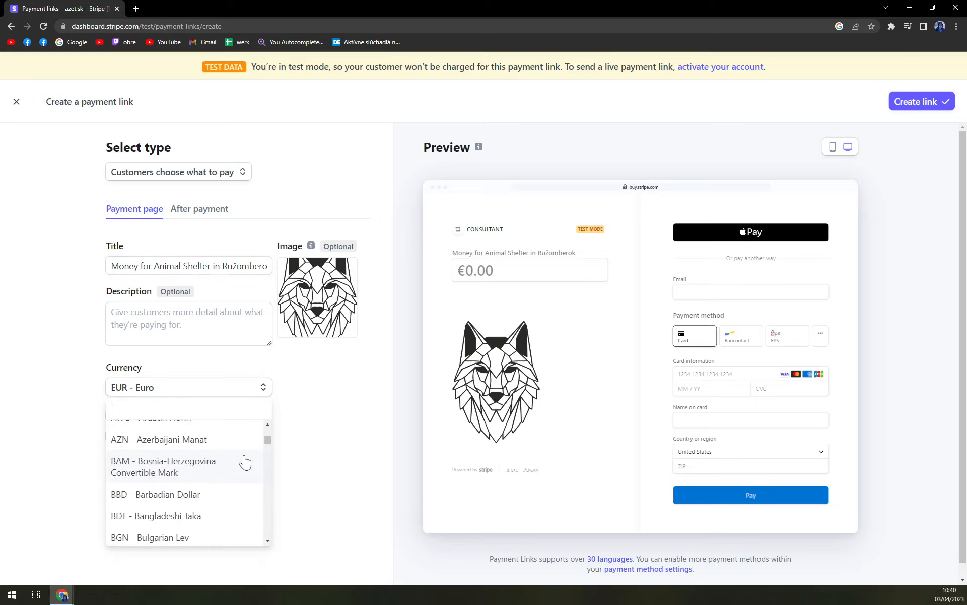
scroll(244, 460, up, 4)
drag(268, 433, 286, 395)
click(369, 407)
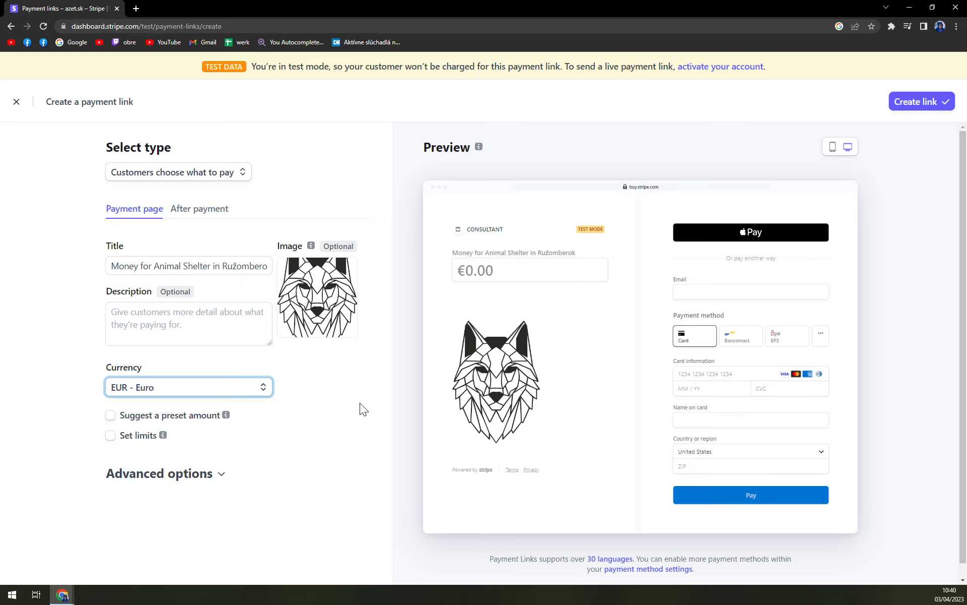
click(190, 418)
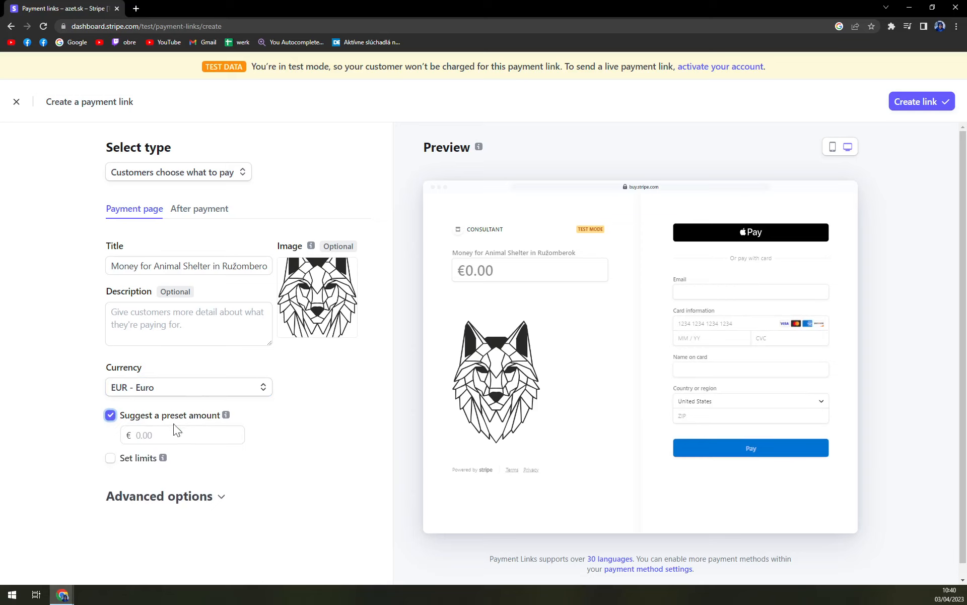
click(145, 434)
text(50)
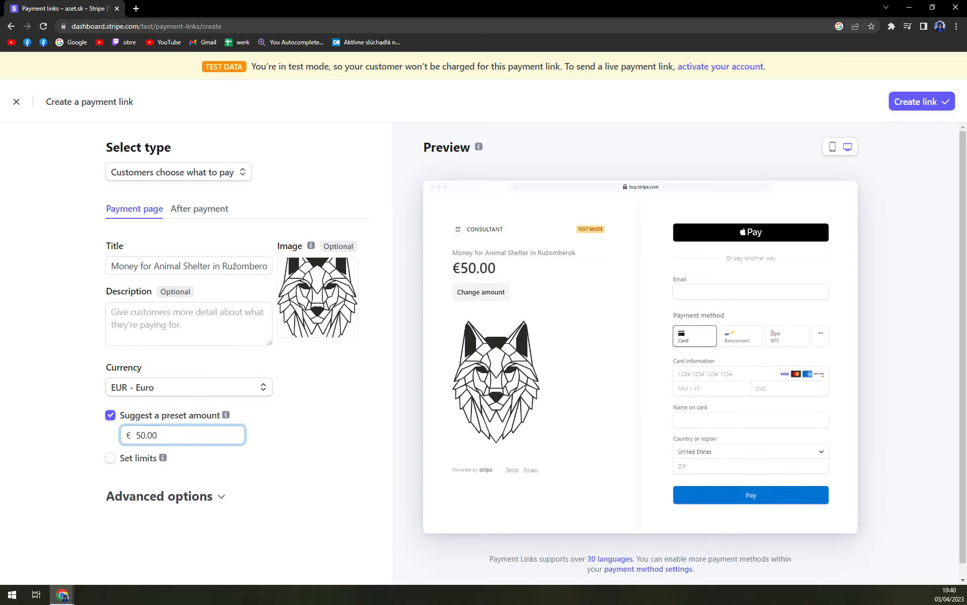
key(BackSpace)
key(BackSpace)
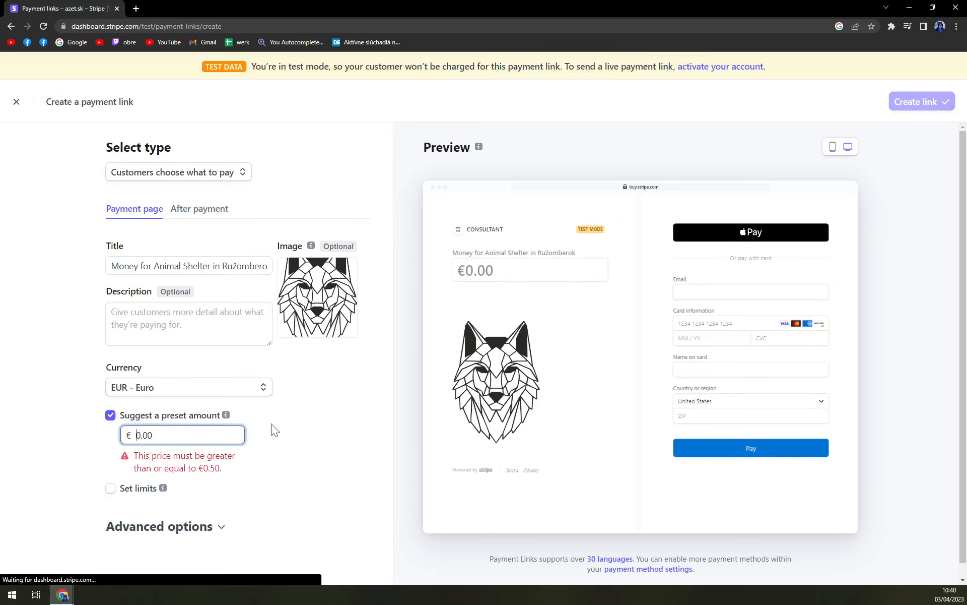
click(176, 414)
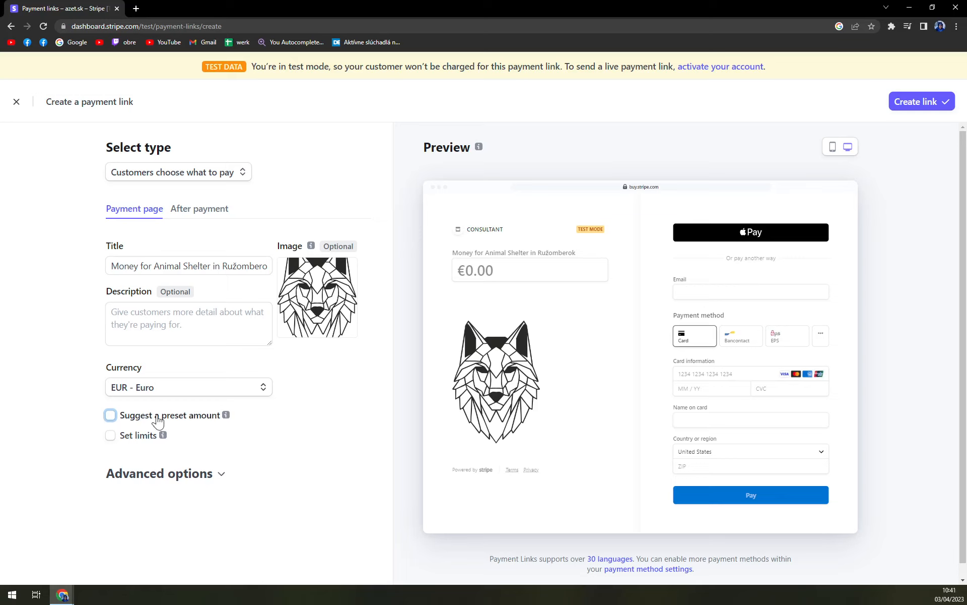
click(139, 442)
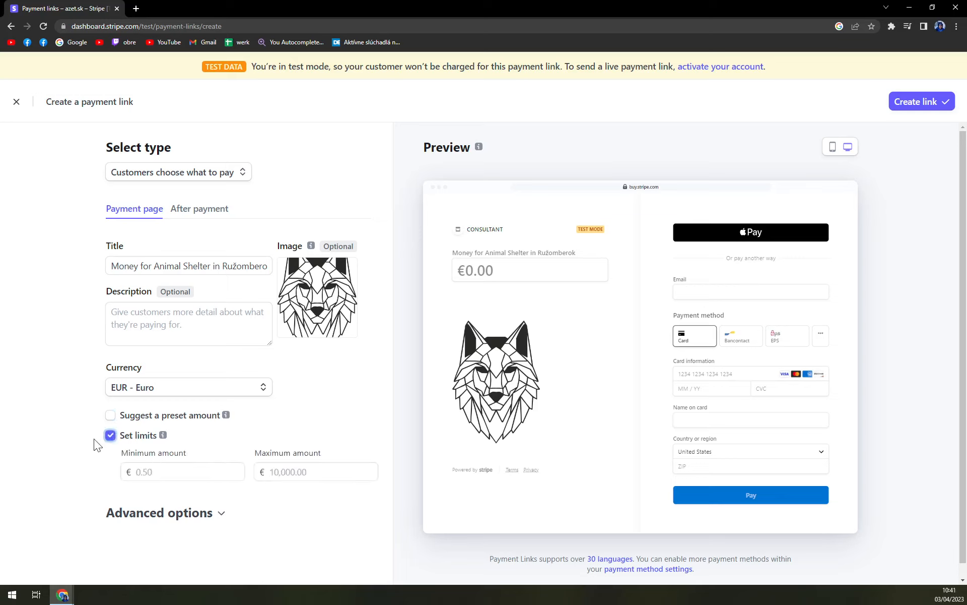
click(108, 437)
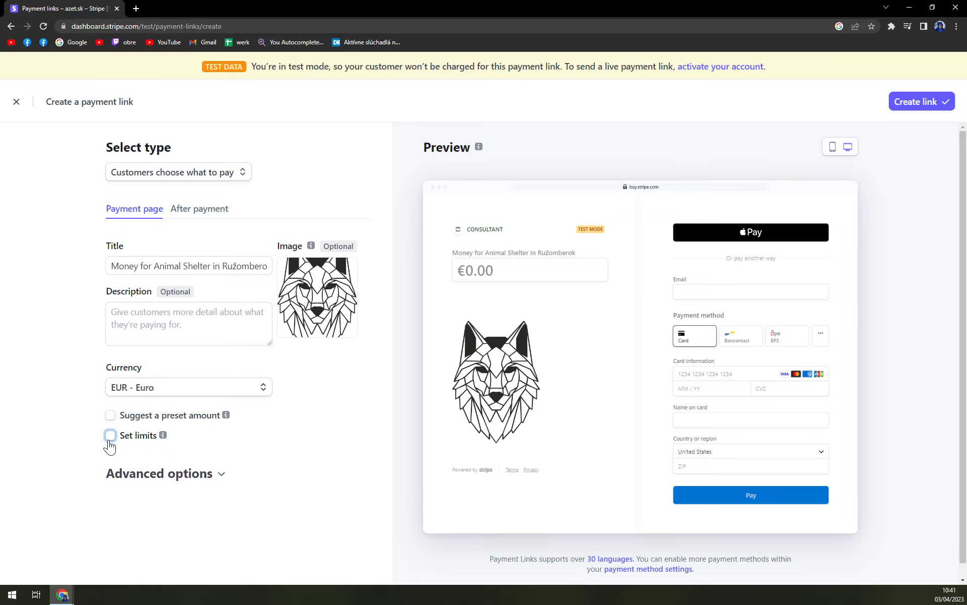
- Expand the advanced options and set the call to action to Donate
click(219, 473)
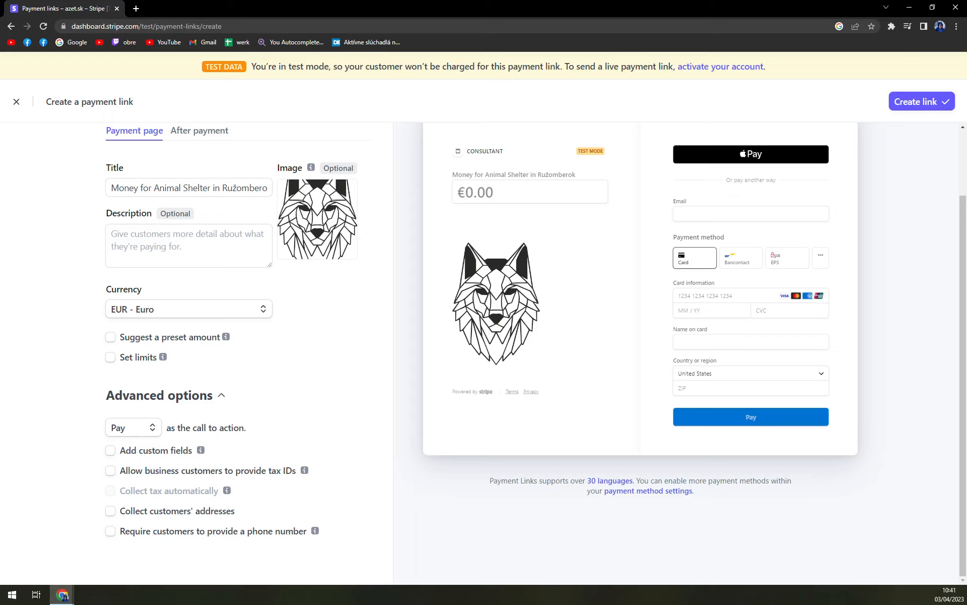
click(136, 429)
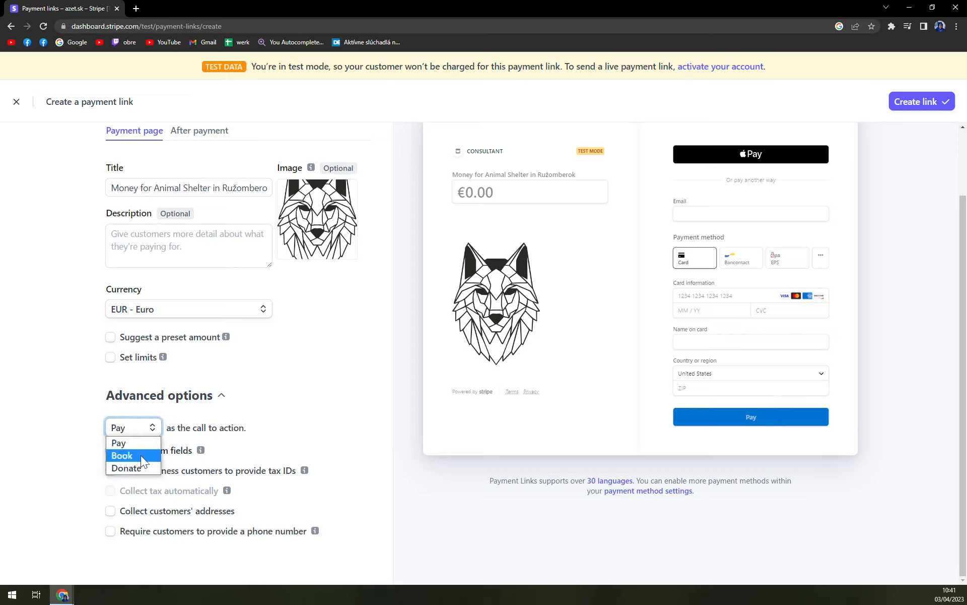
click(135, 467)
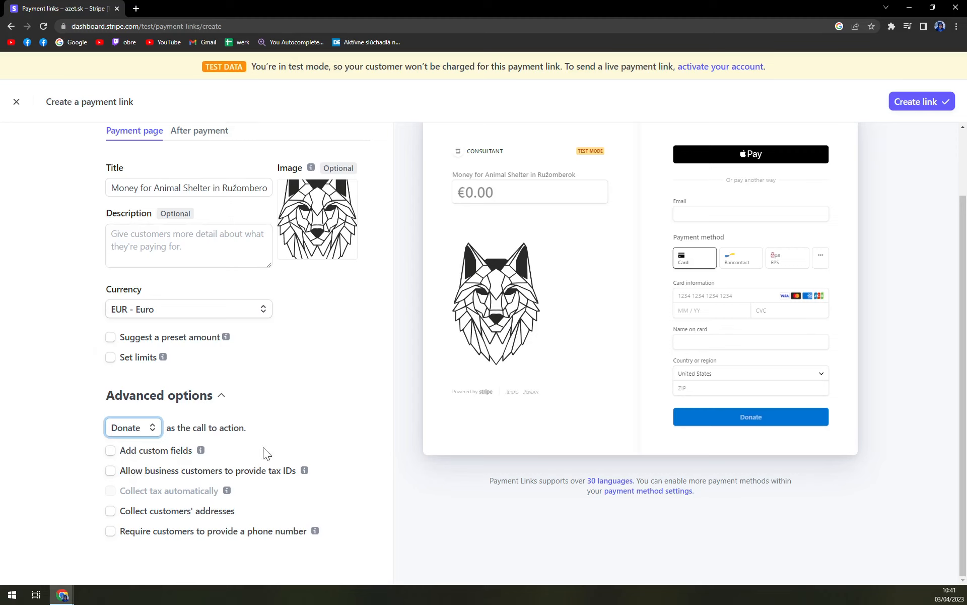
click(336, 380)
scroll(754, 197, up, 2)
scroll(752, 201, down, 1)
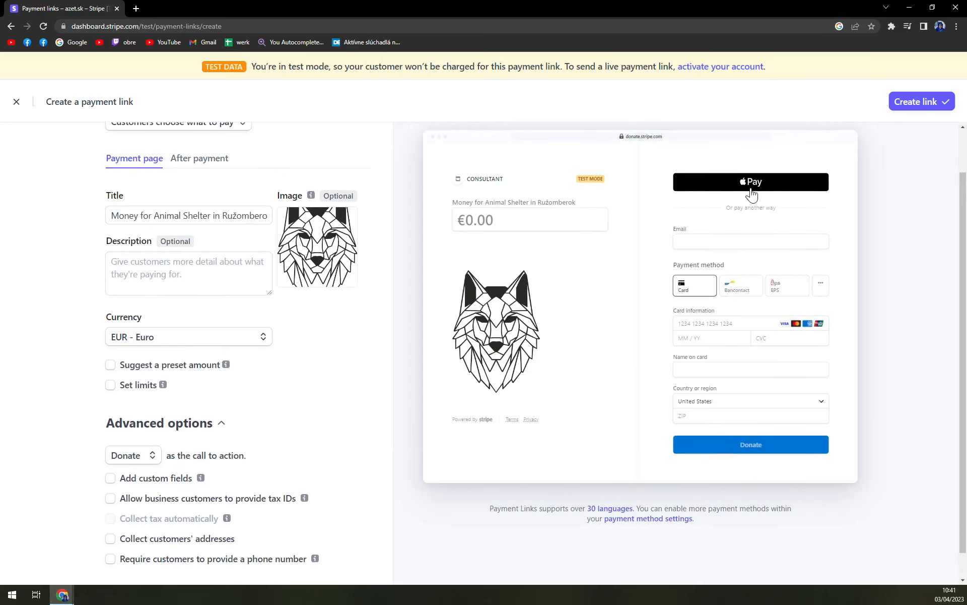
scroll(752, 192, down, 1)
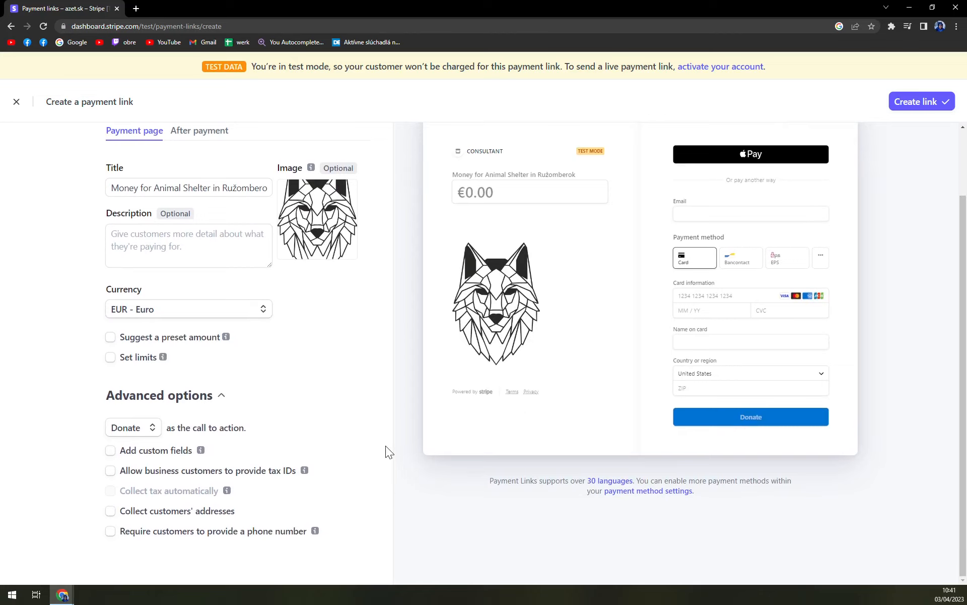
click(165, 454)
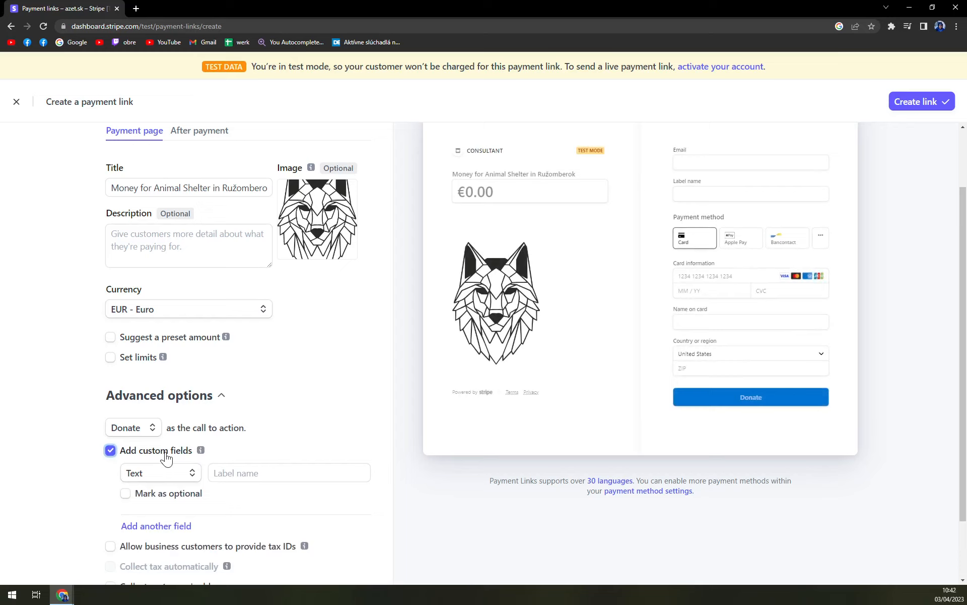
click(157, 473)
click(156, 473)
click(152, 450)
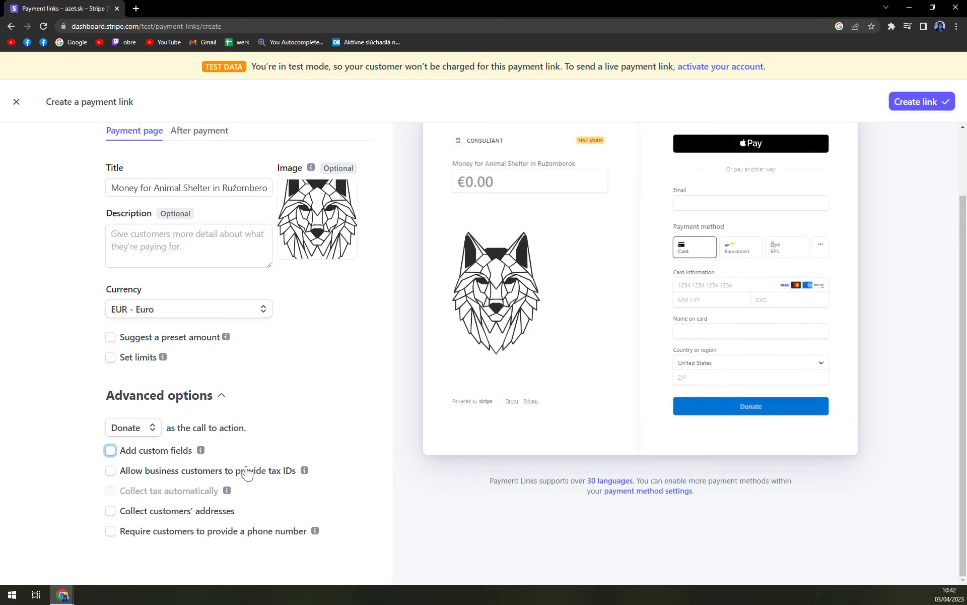
click(186, 518)
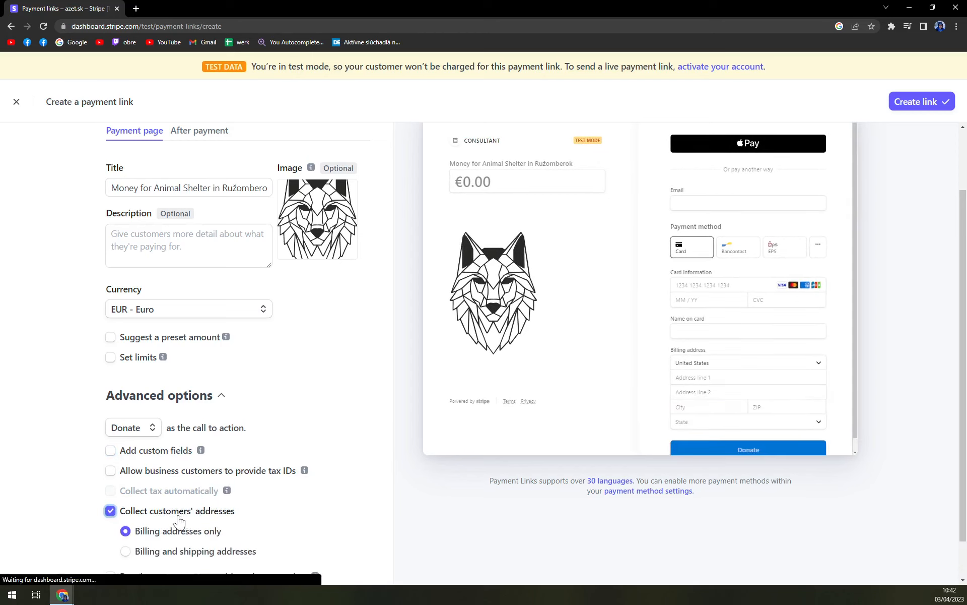
scroll(207, 516, down, 1)
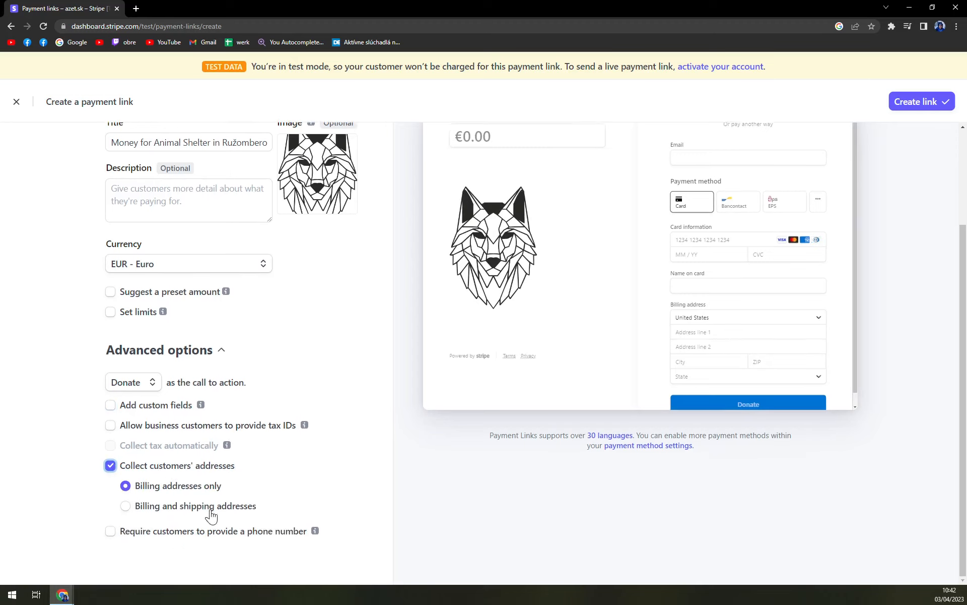
click(161, 470)
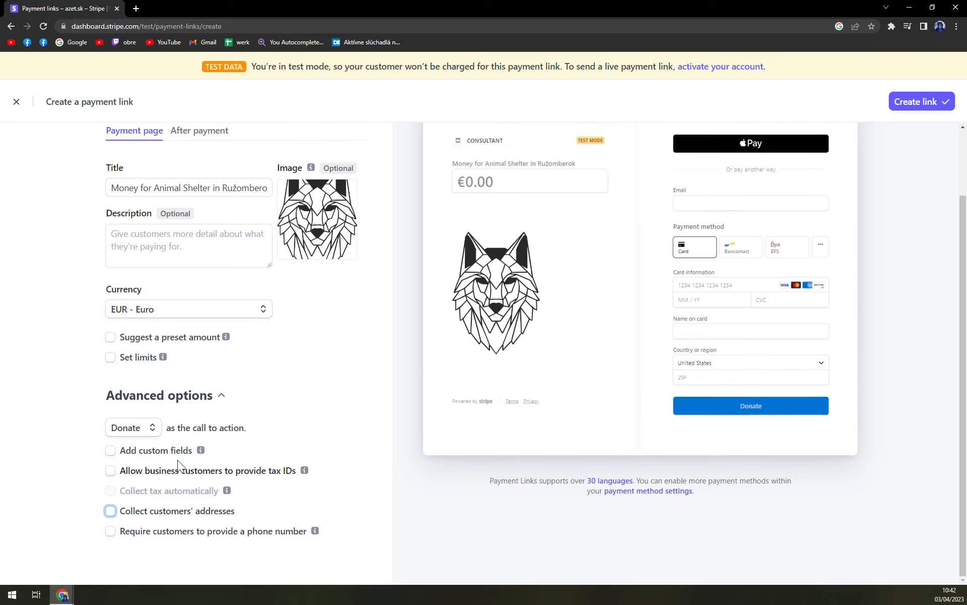
click(207, 538)
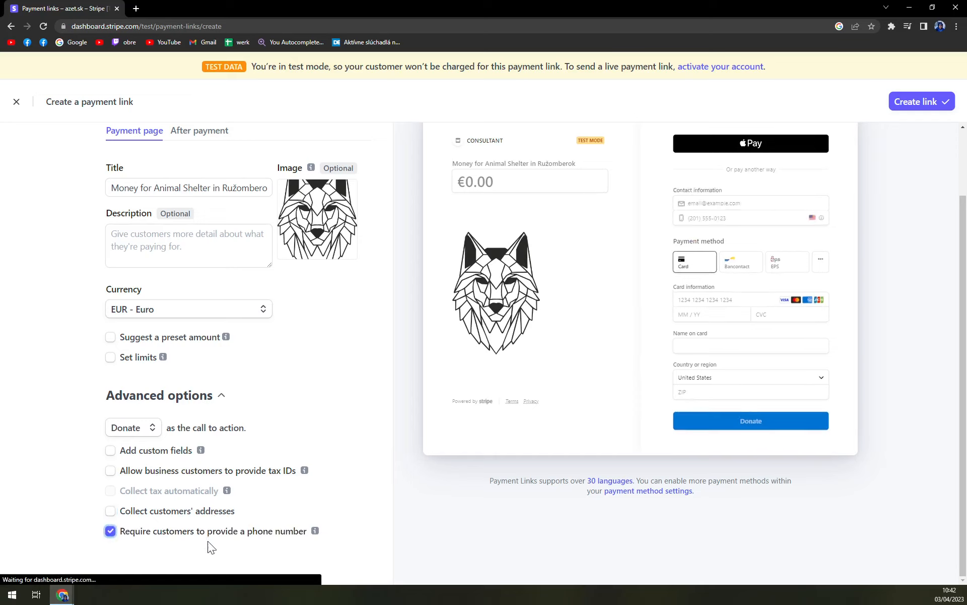
click(223, 537)
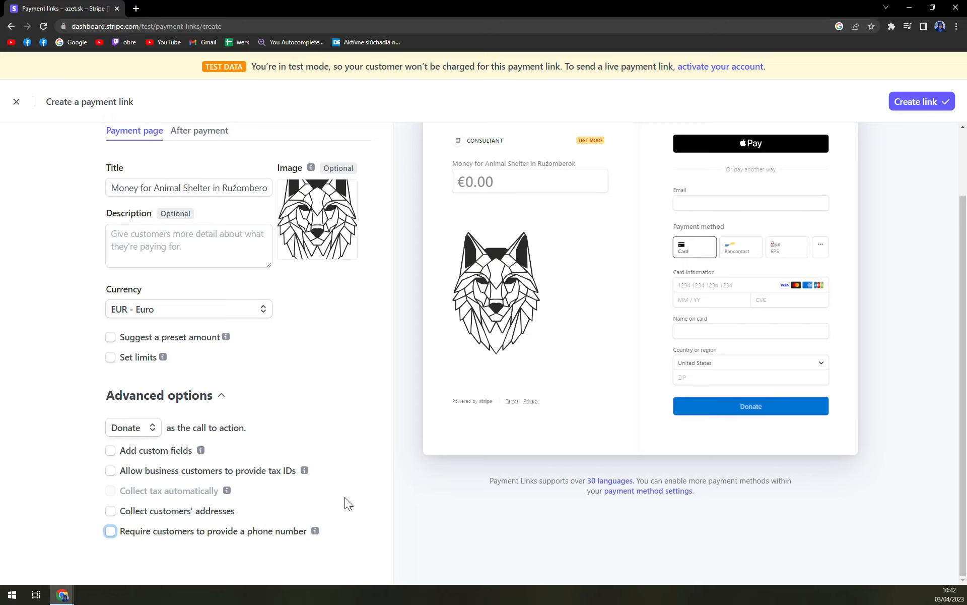
- Create the payment link and review its details page
click(921, 102)
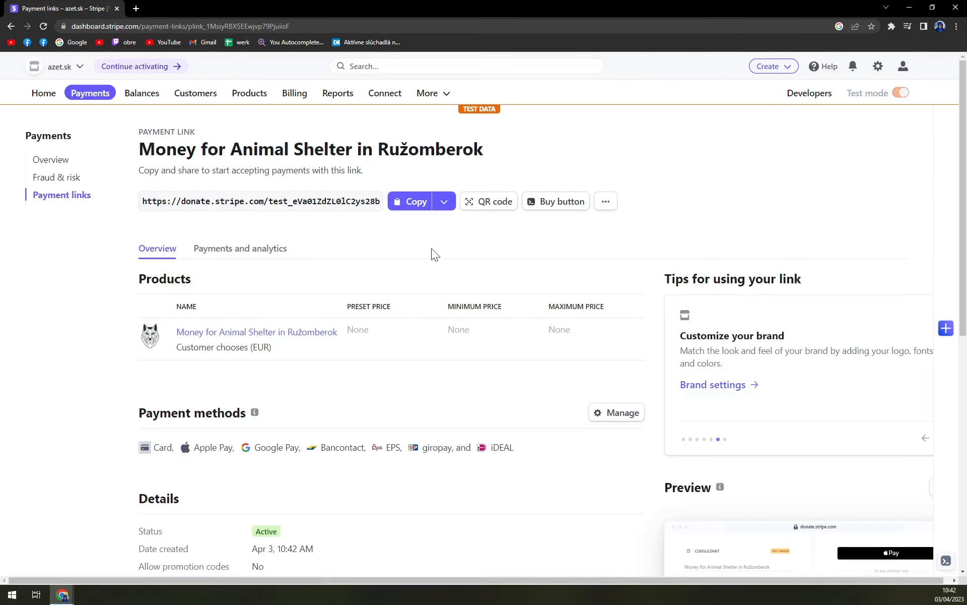
scroll(307, 343, down, 2)
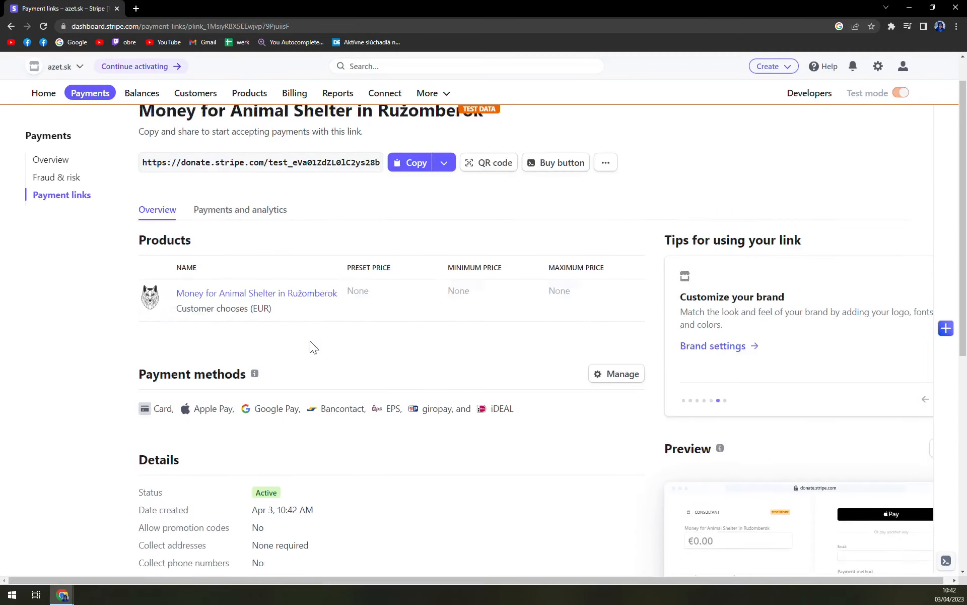
scroll(268, 257, down, 1)
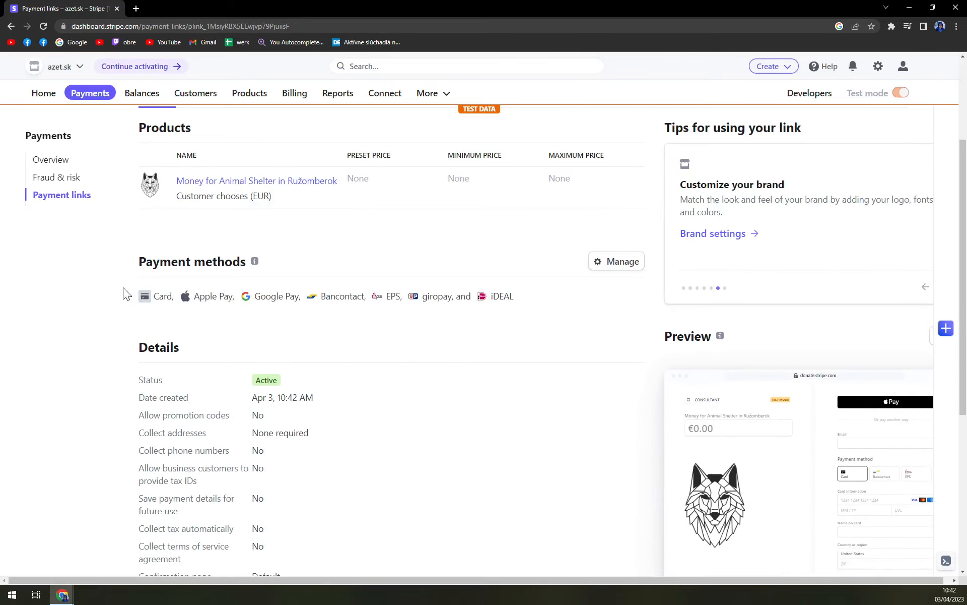
click(623, 262)
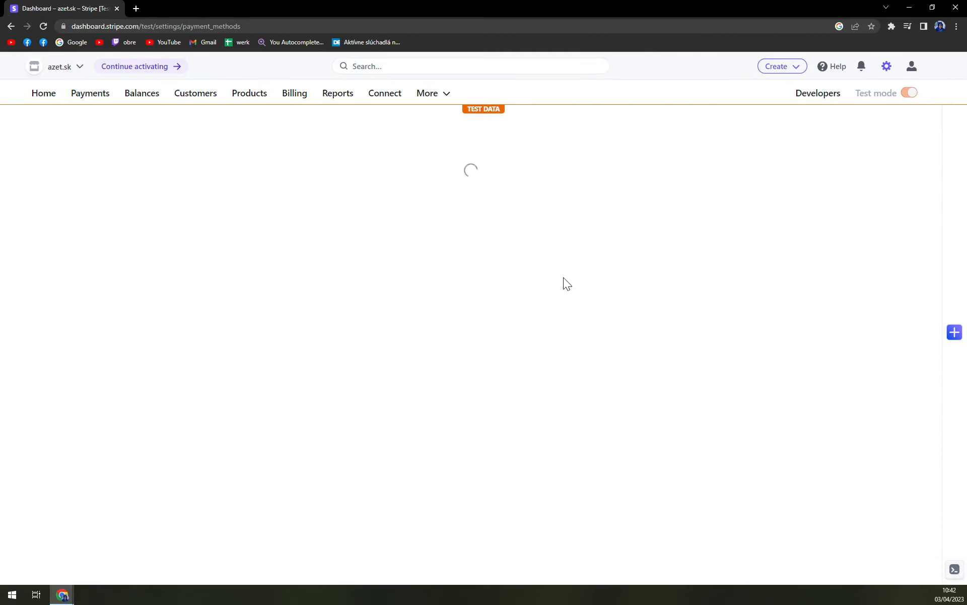
scroll(600, 302, down, 5)
scroll(594, 316, up, 5)
click(11, 26)
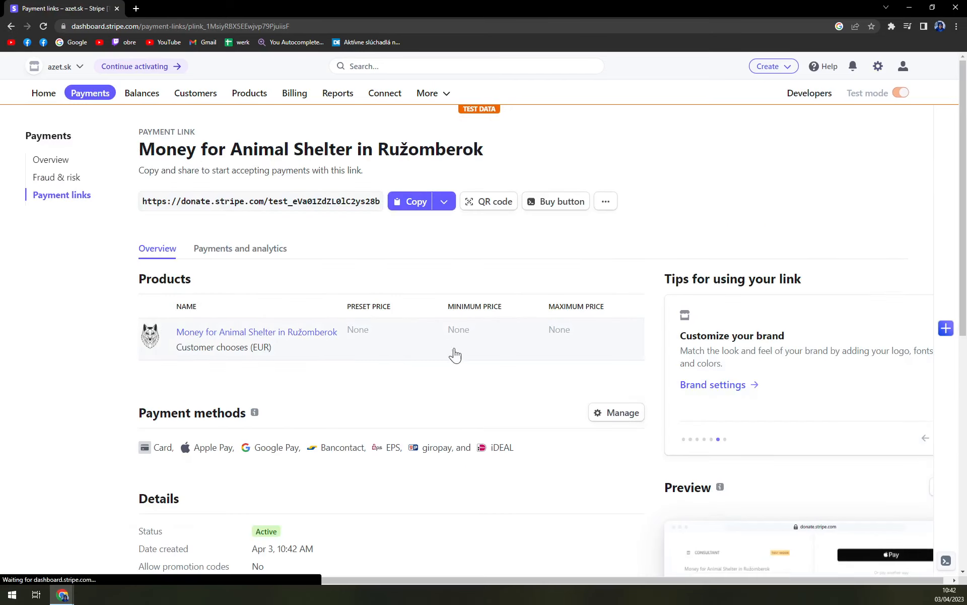
- Review the payment link's details page and open its QR code
scroll(515, 366, down, 3)
scroll(510, 364, up, 2)
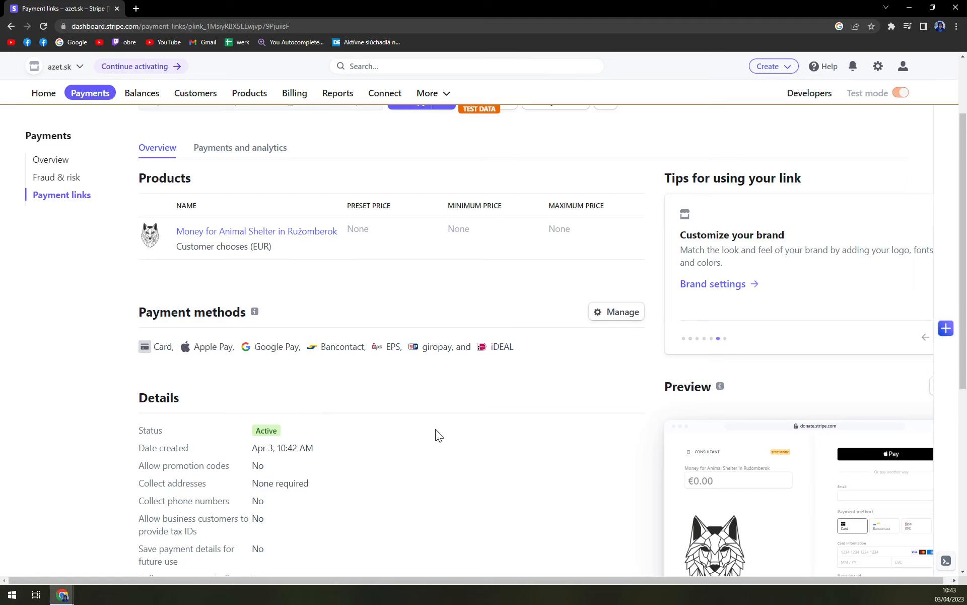
scroll(427, 428, down, 4)
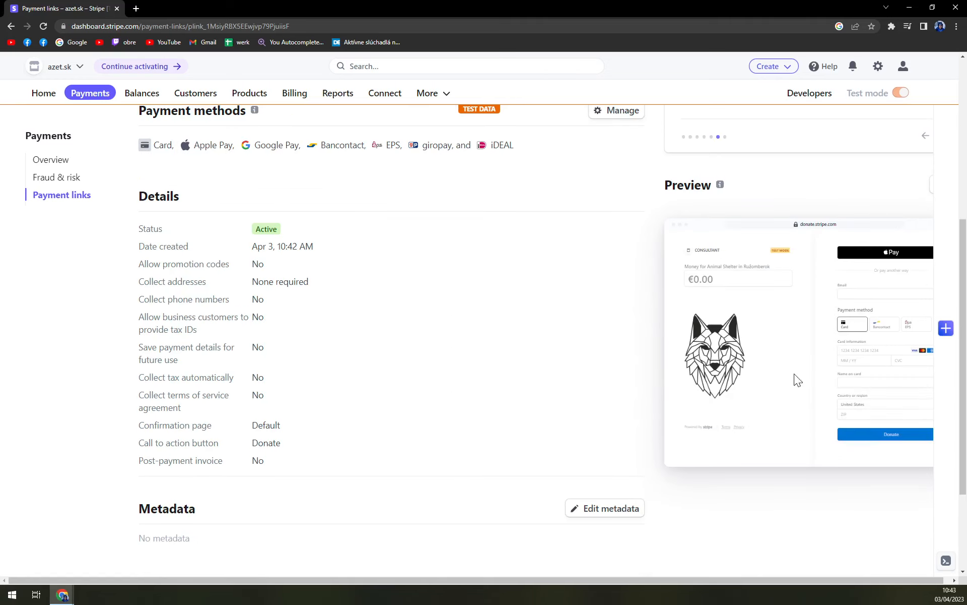
scroll(739, 446, down, 3)
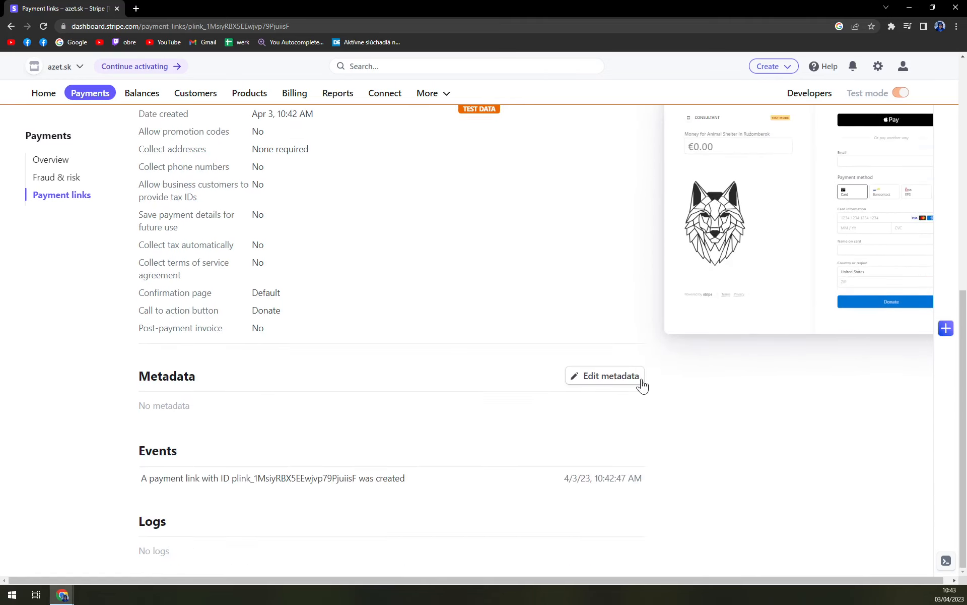
scroll(634, 389, up, 9)
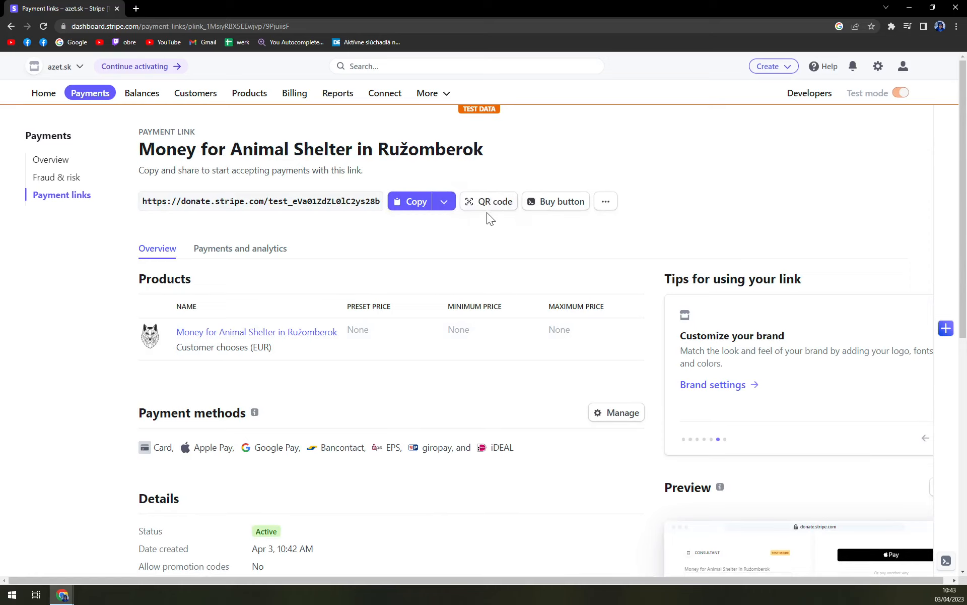
click(487, 204)
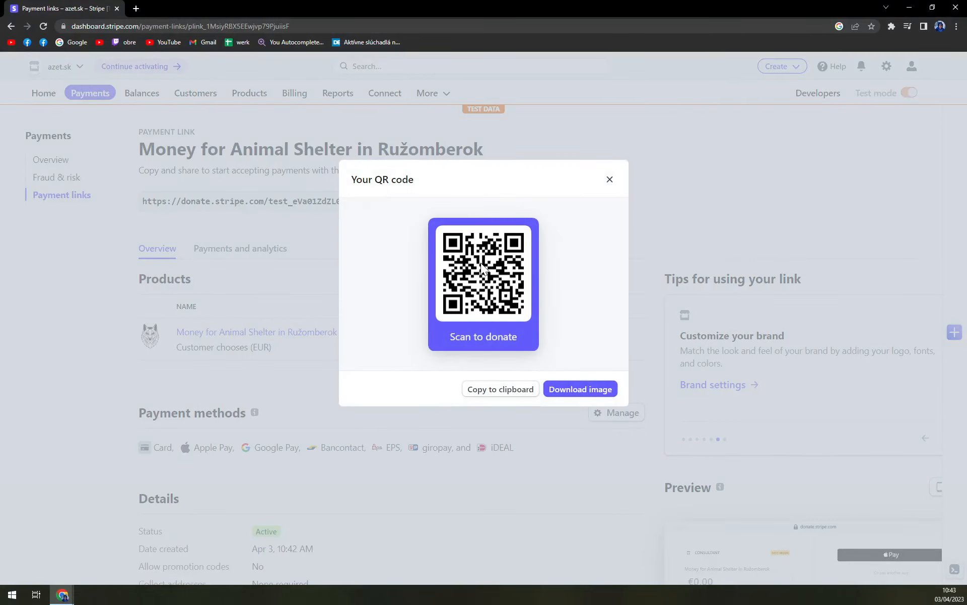